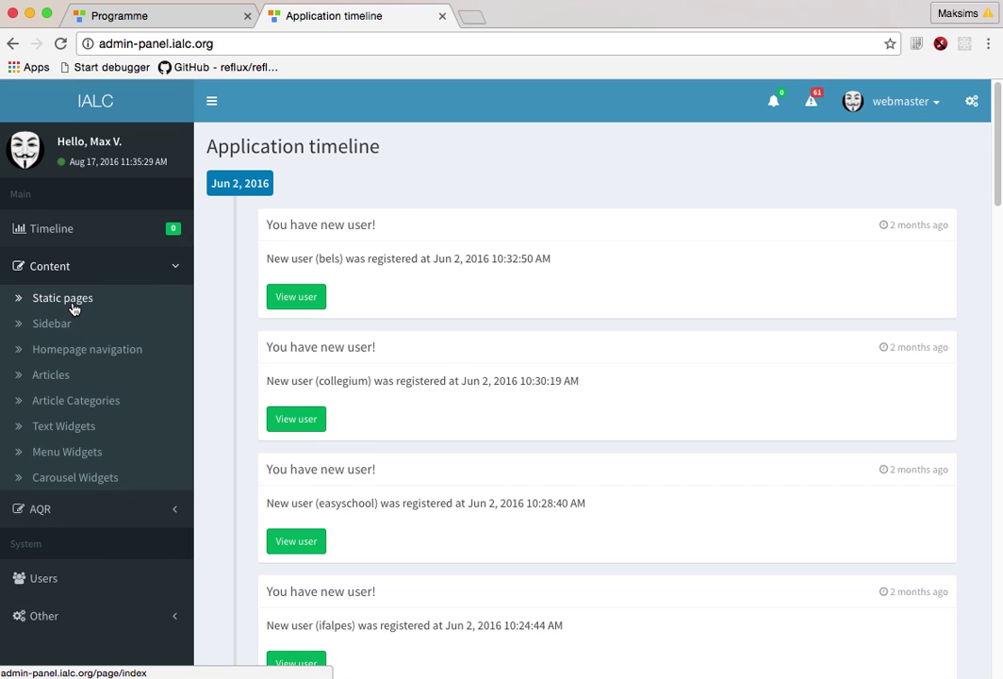
# Open the Boston 2016 Programme page for editing from the list of static pages
pyautogui.click(74, 308)
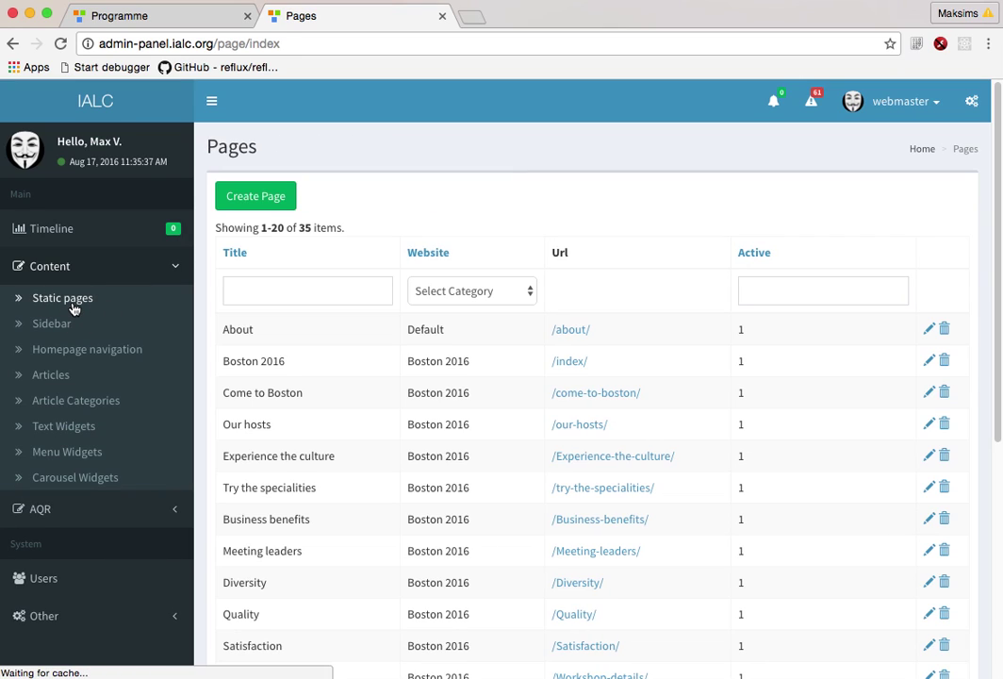
pyautogui.scroll(-5, 394, 483)
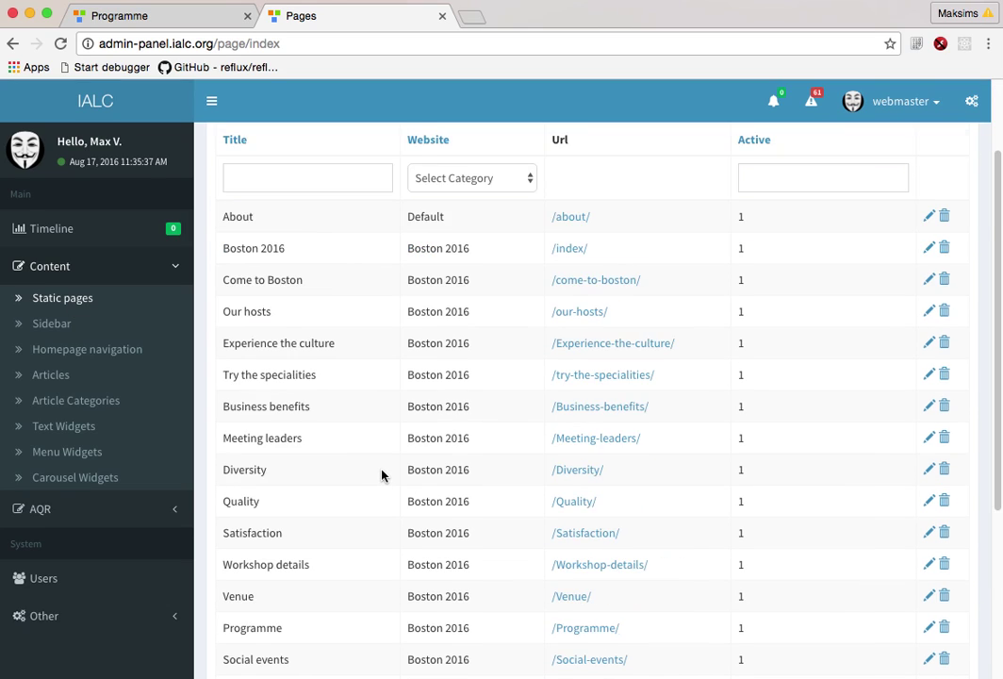
pyautogui.click(929, 494)
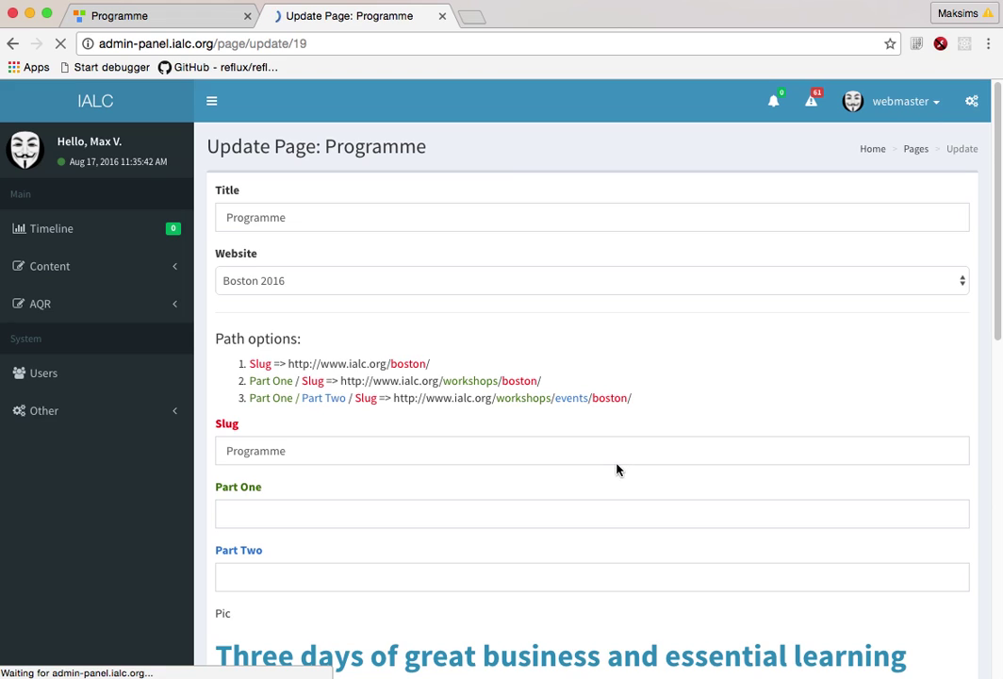
# Examine the programme rows in the page editor and compare them with the published Boston programme page
pyautogui.scroll(-3, 356, 388)
pyautogui.scroll(-5, 356, 387)
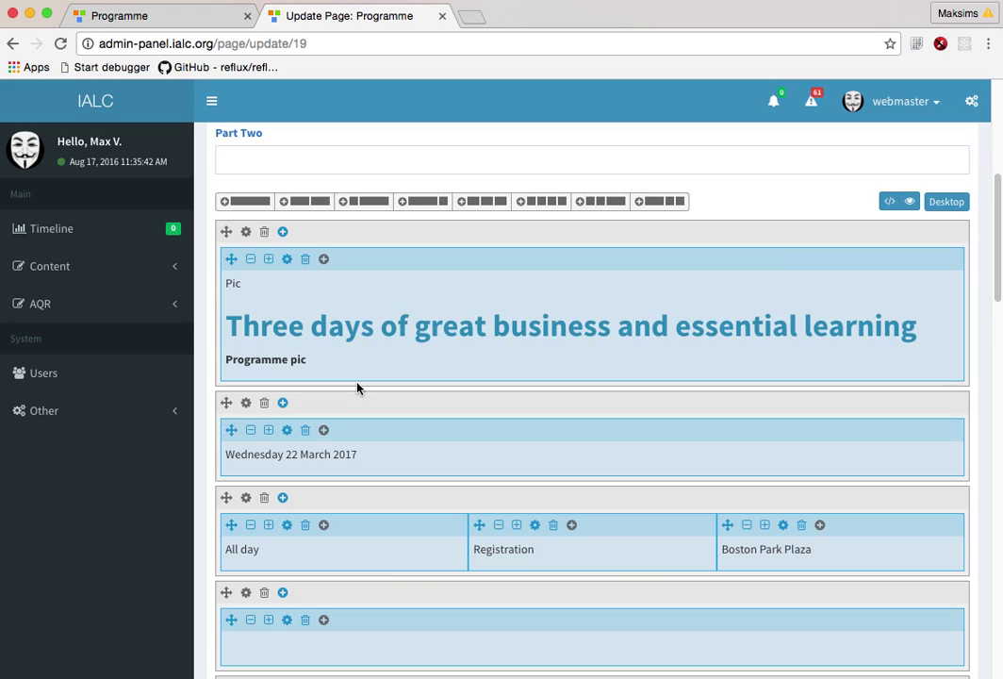
pyautogui.scroll(-10, 356, 387)
pyautogui.scroll(-8, 357, 387)
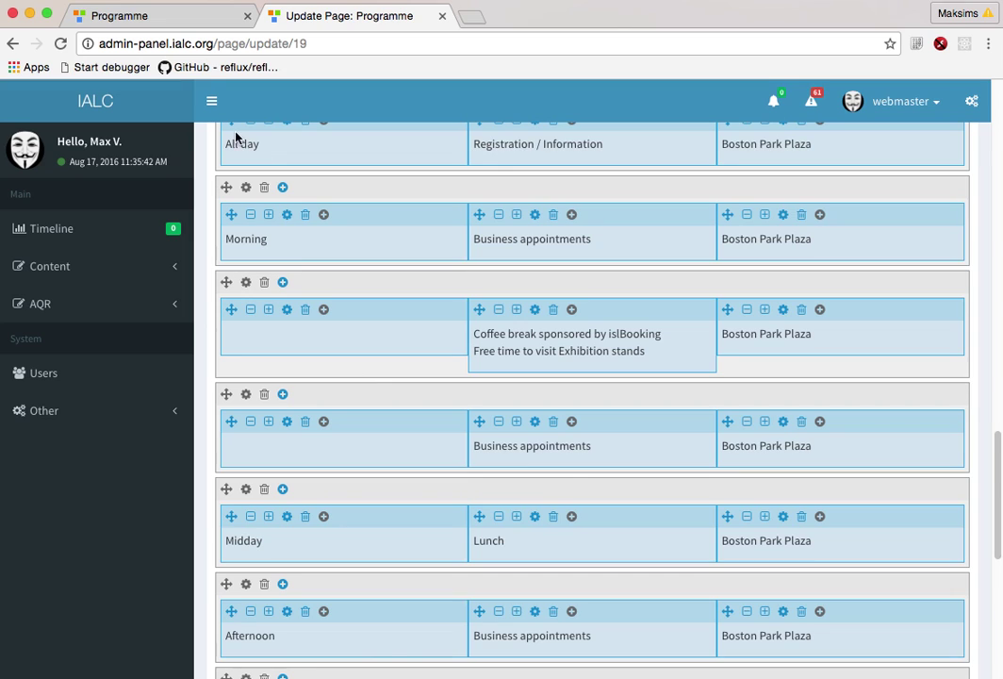
pyautogui.click(170, 19)
pyautogui.scroll(-10, 271, 327)
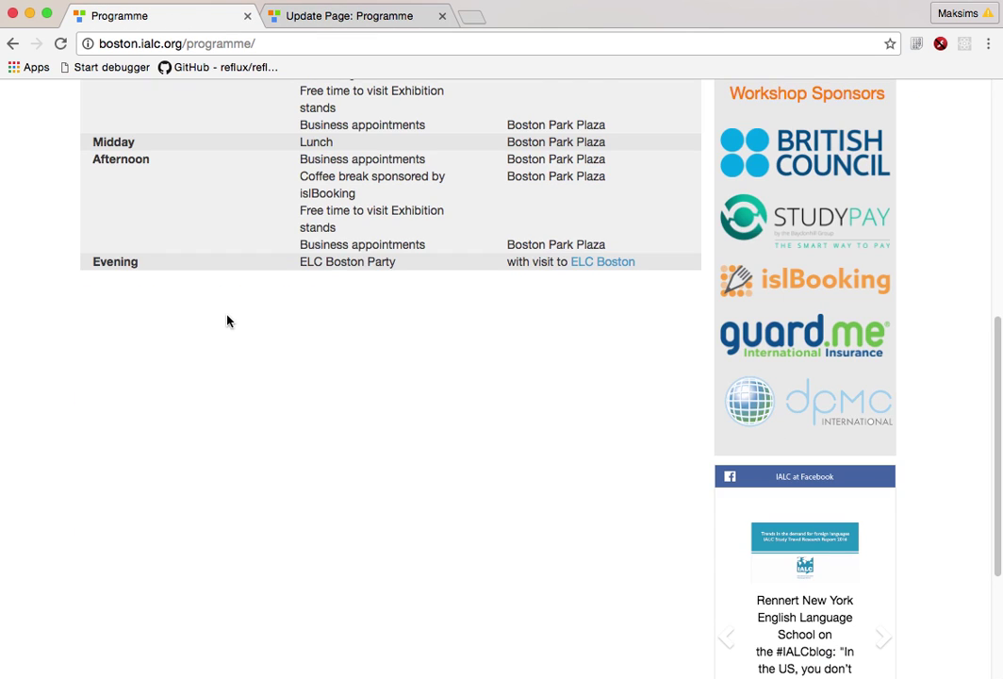
pyautogui.scroll(5, 226, 321)
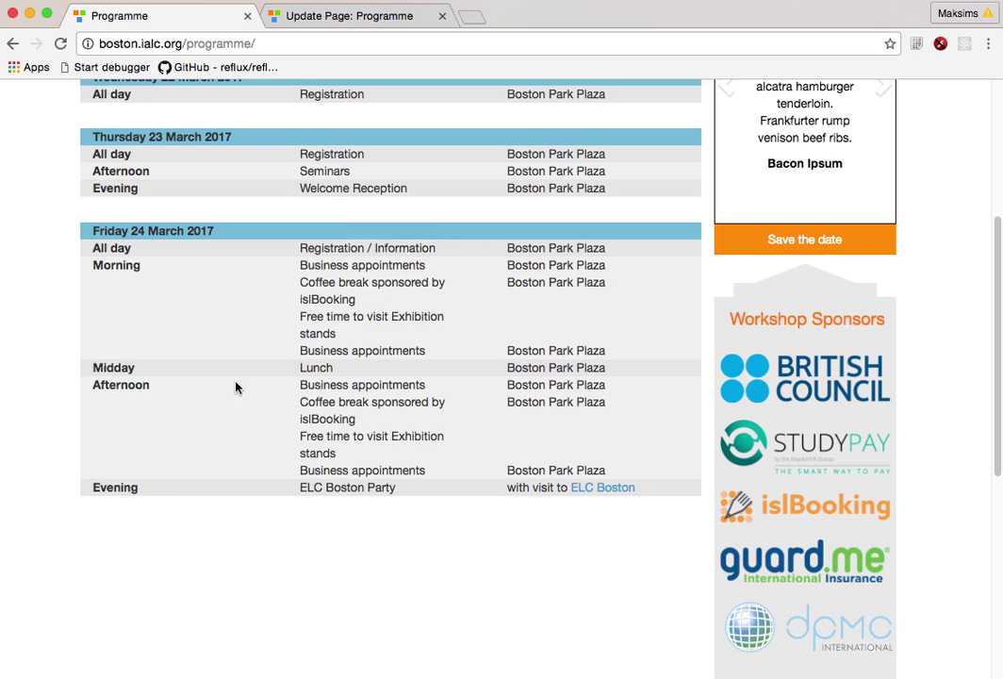
pyautogui.click(358, 16)
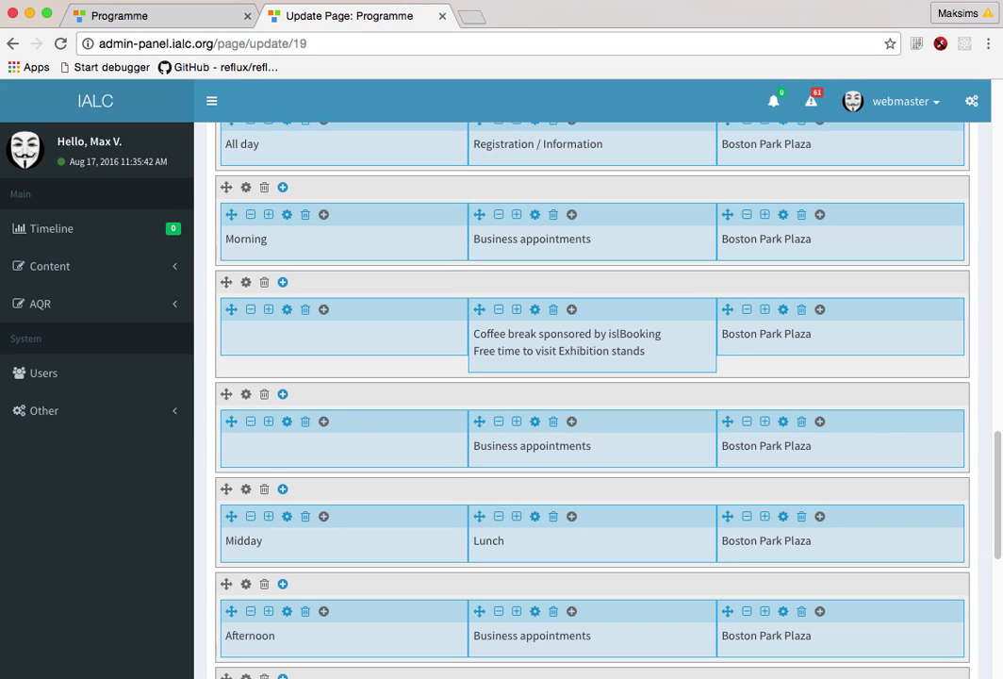
pyautogui.scroll(10, 376, 309)
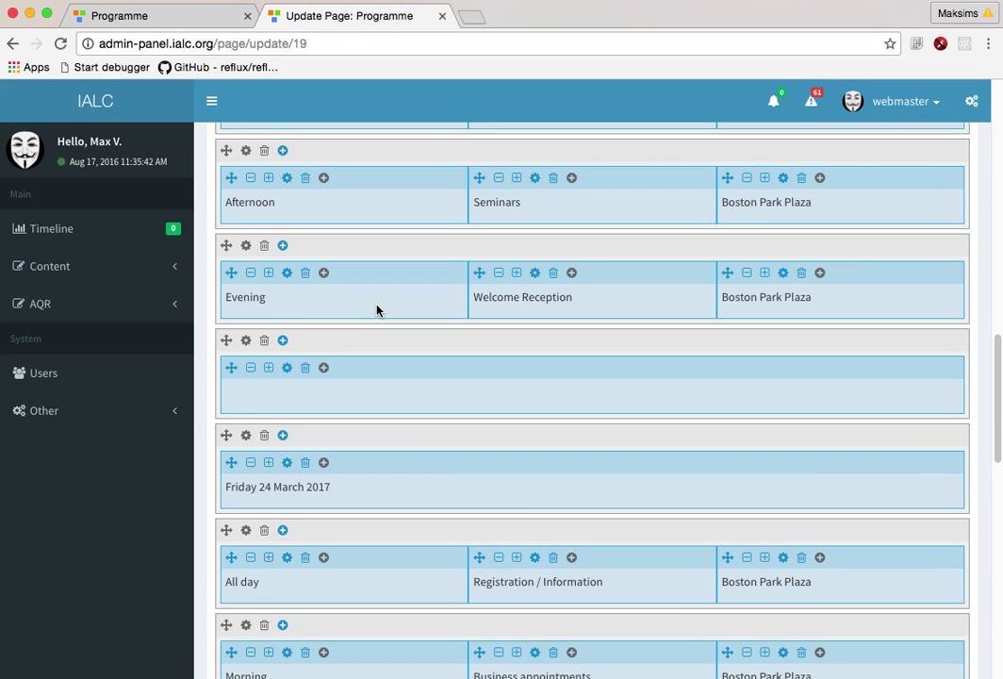
pyautogui.scroll(10, 376, 310)
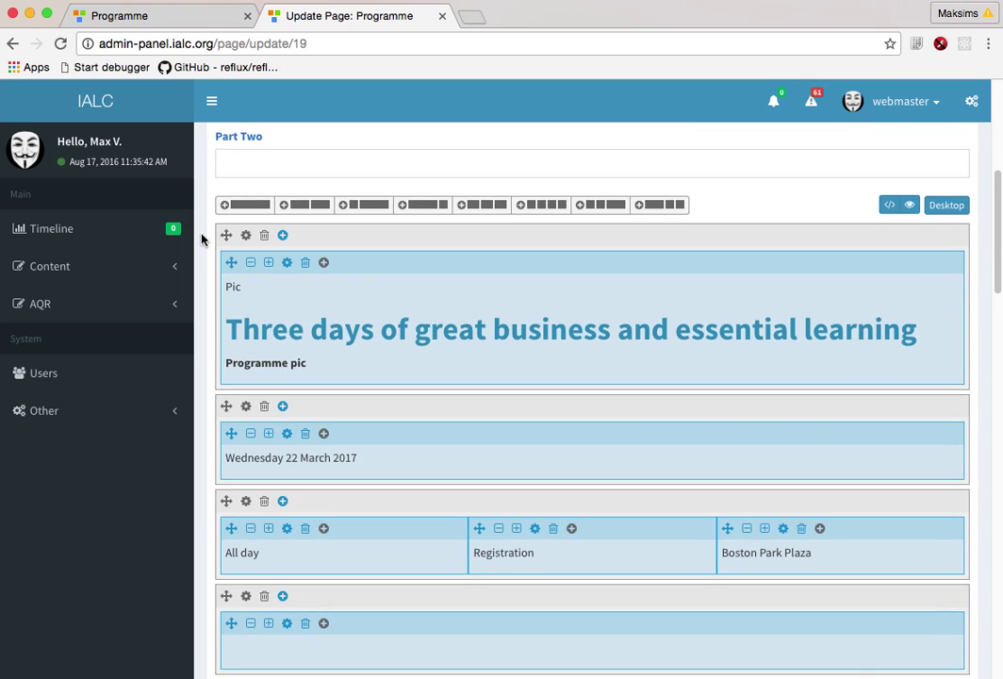
pyautogui.scroll(-5, 201, 238)
pyautogui.scroll(5, 202, 238)
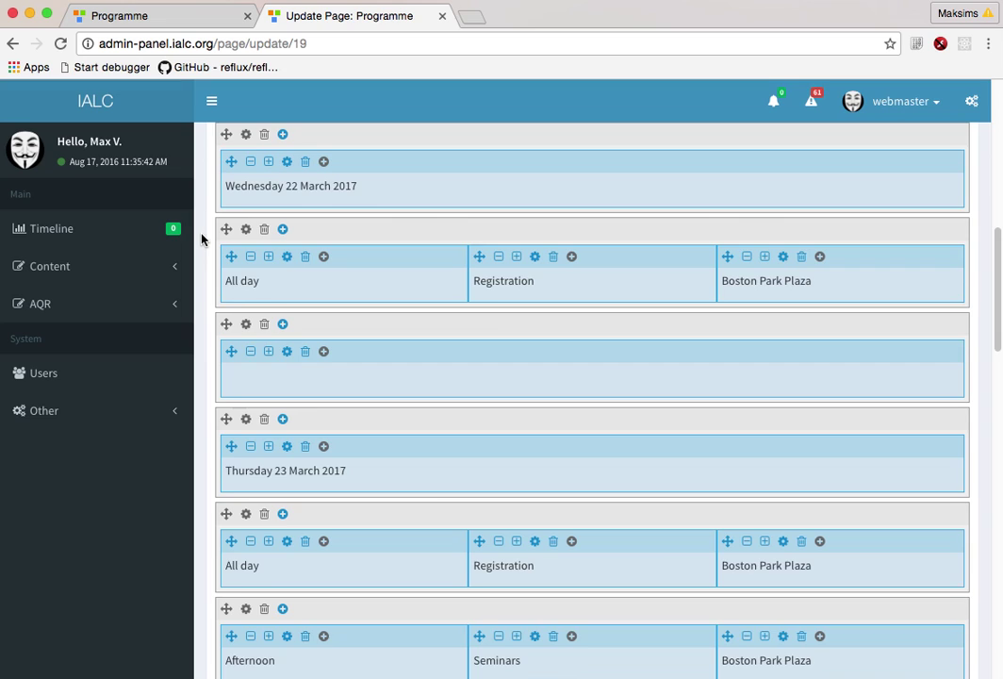
pyautogui.scroll(4, 202, 237)
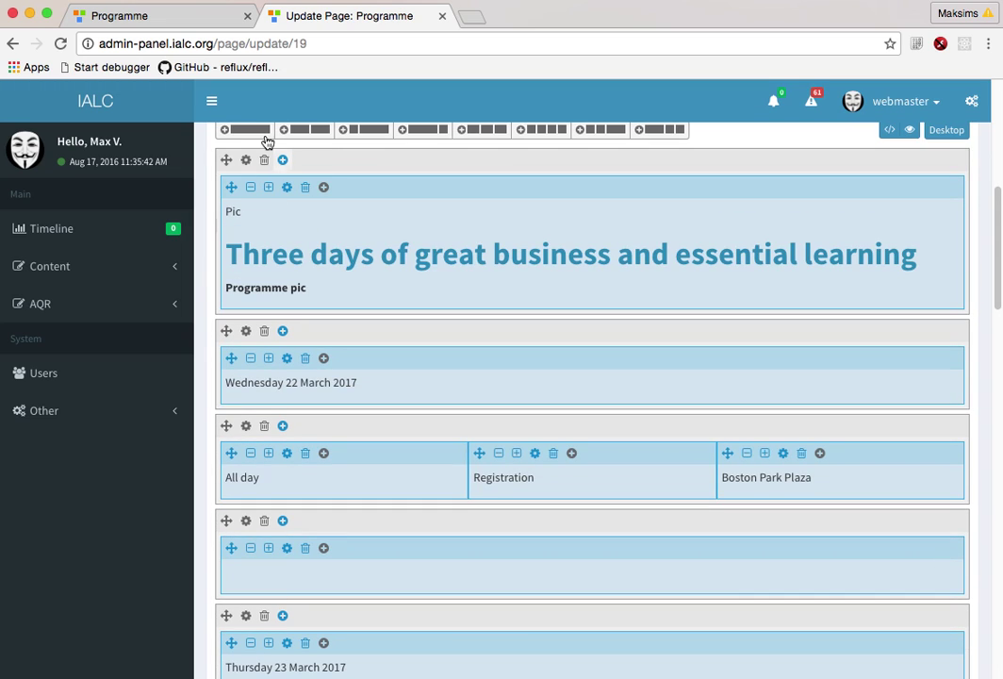
# Switch to the original IALC 2017 Boston Workshop page and review its event programme through Sunday 26 March 2017
pyautogui.press('super+grave')
pyautogui.scroll(-9, 922, 544)
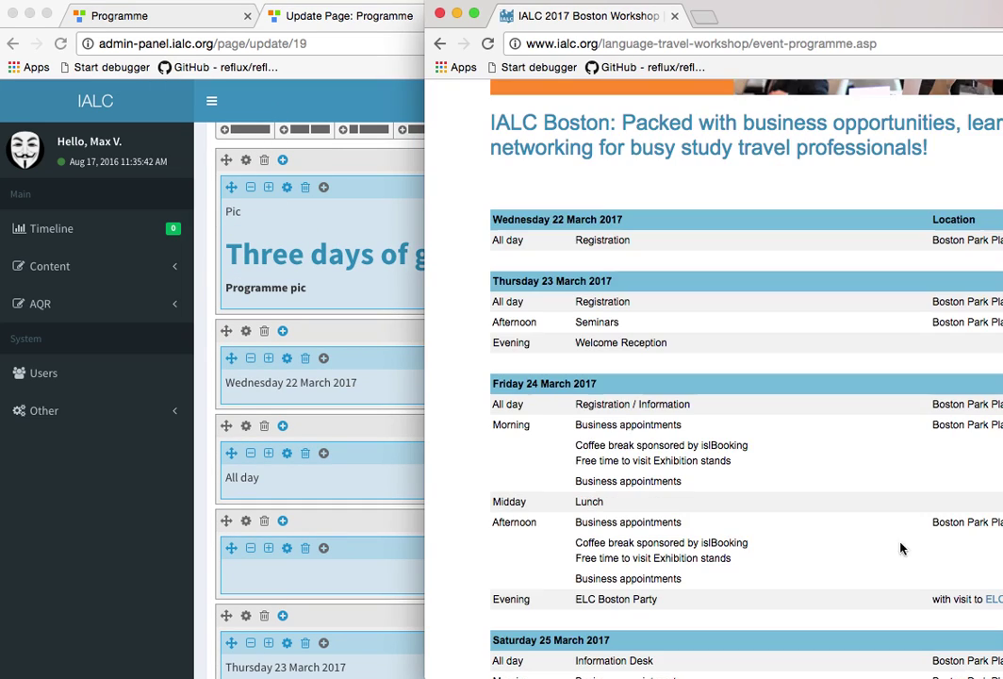
pyautogui.scroll(-3, 632, 469)
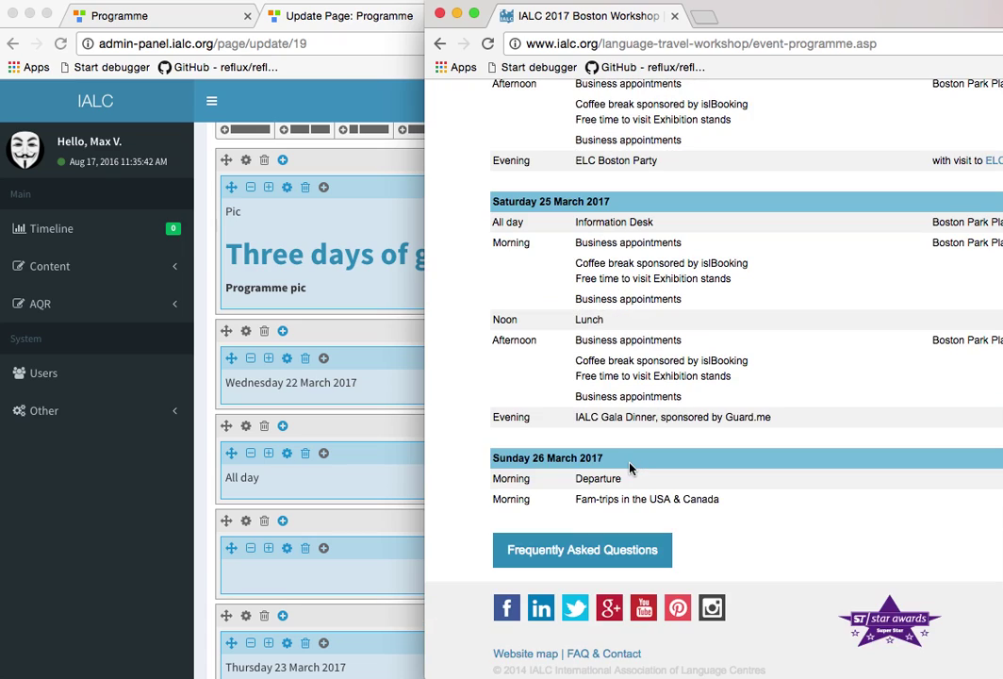
pyautogui.scroll(1, 631, 469)
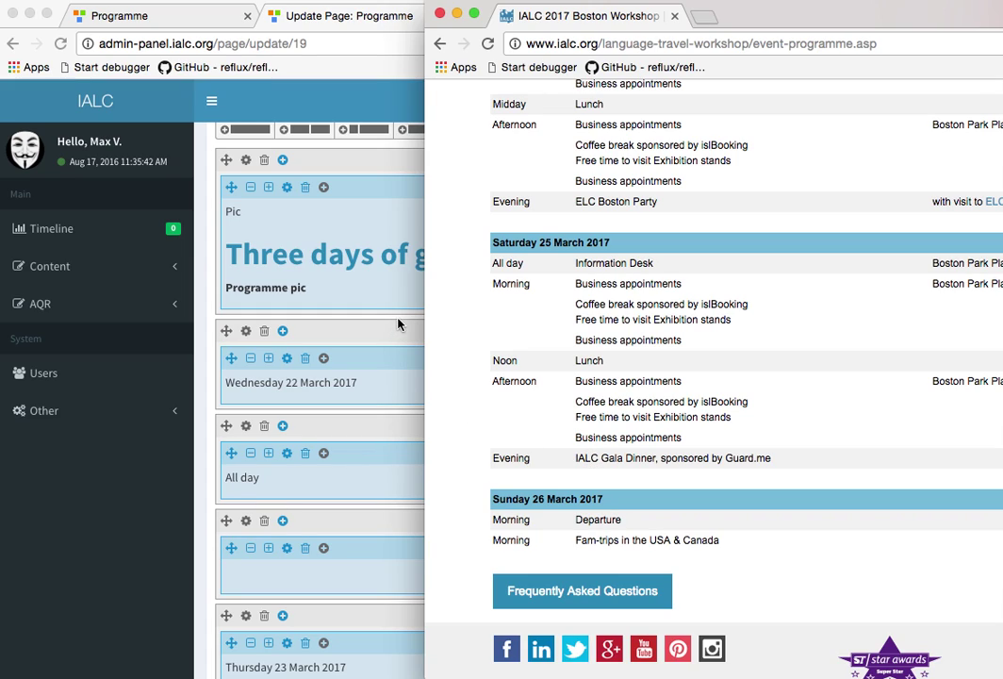
# Copy the heading "Saturday 25 March 2017" from the original programme into the empty full-width row below the ELC Boston Party row
pyautogui.click(350, 146)
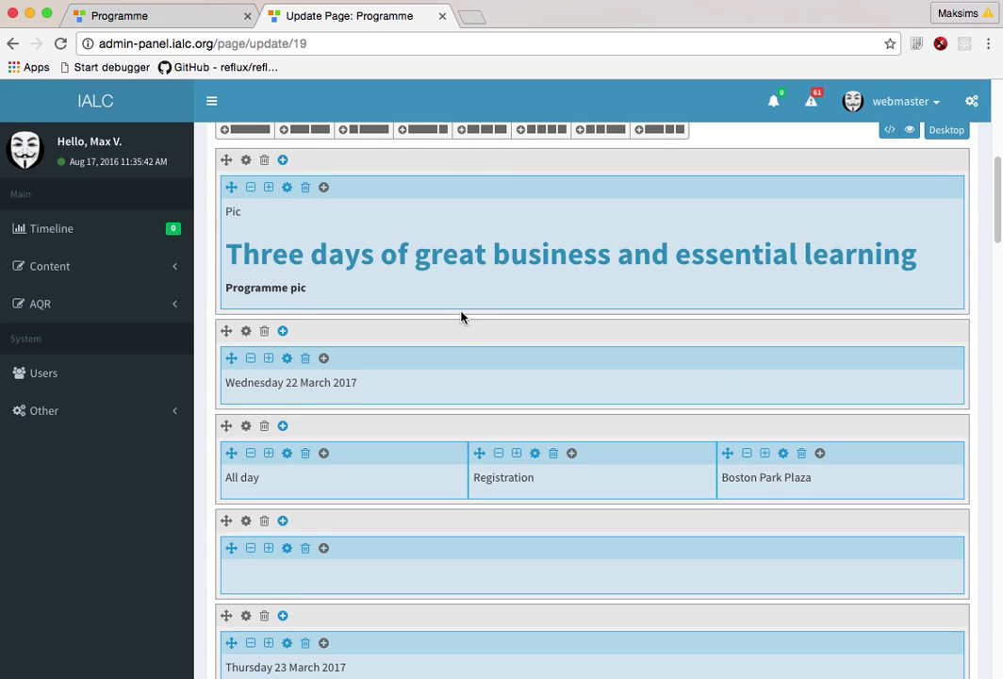
pyautogui.scroll(-20, 461, 317)
pyautogui.scroll(-2, 461, 316)
pyautogui.scroll(5, 459, 317)
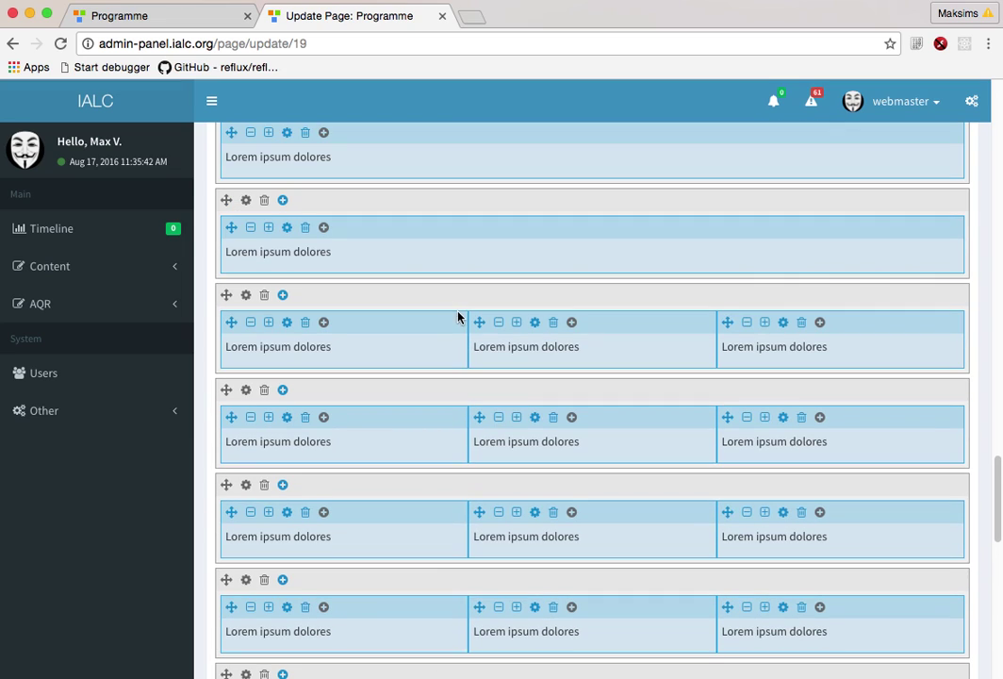
pyautogui.scroll(3, 398, 305)
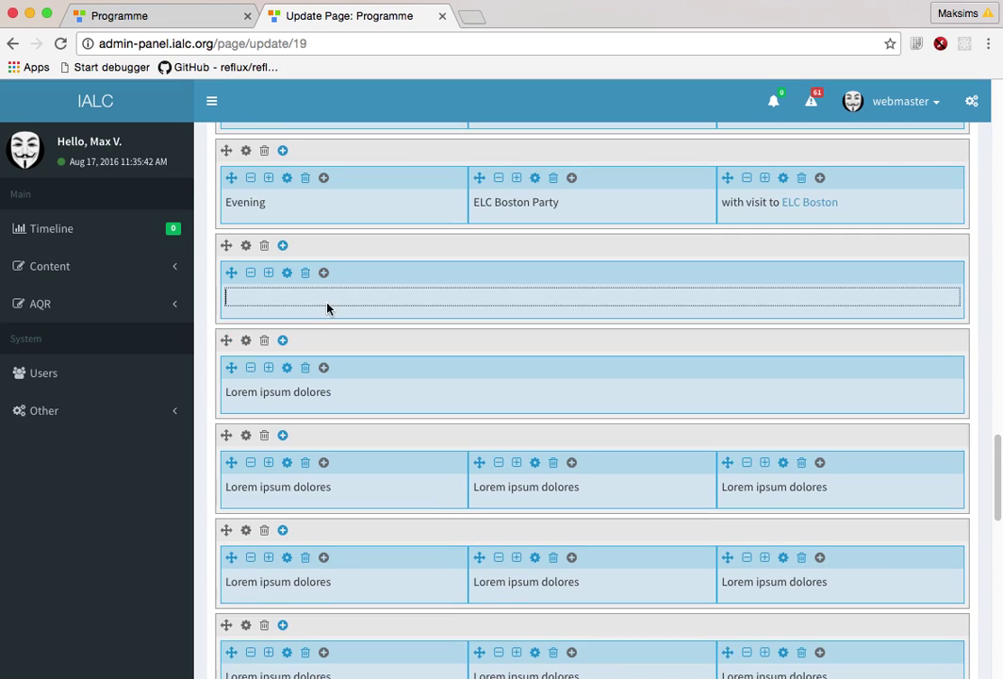
pyautogui.scroll(-2, 330, 306)
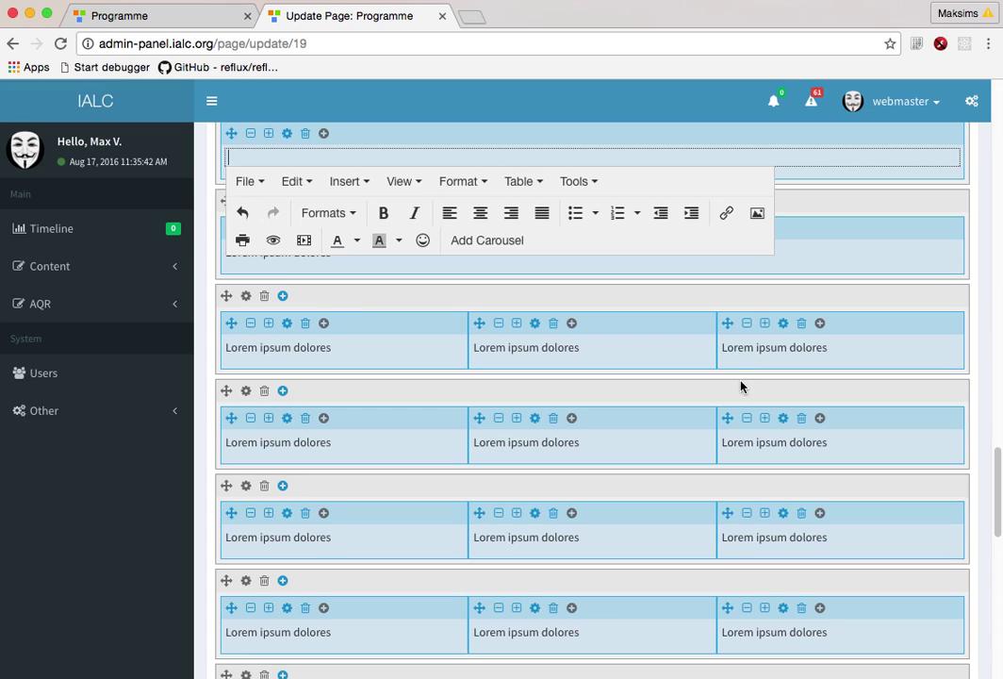
pyautogui.click(762, 267)
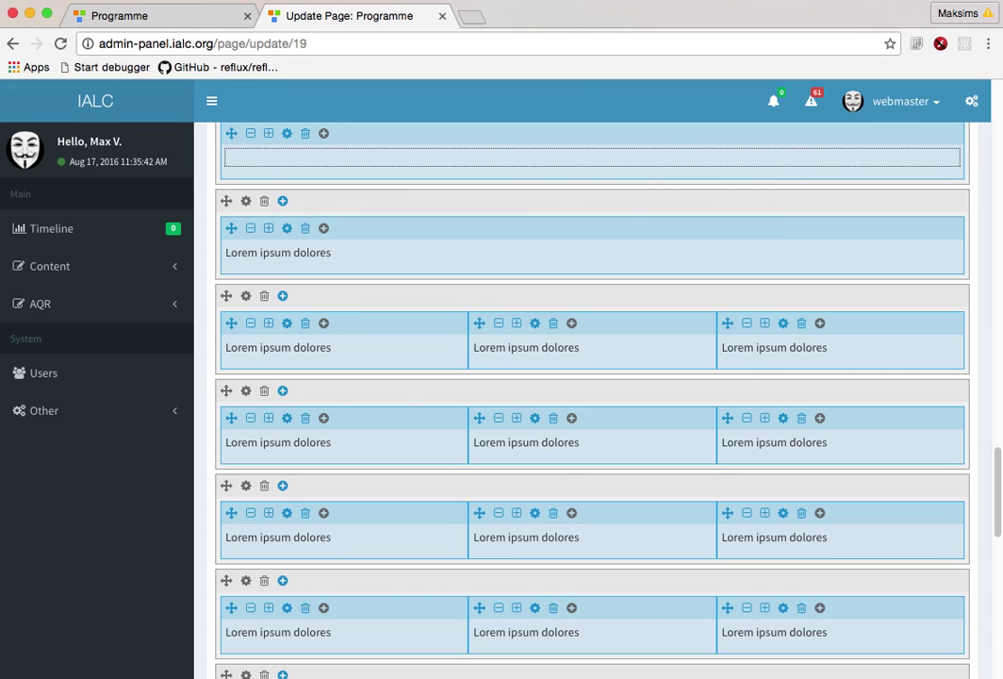
pyautogui.press('super+grave')
pyautogui.click(502, 242)
pyautogui.click(497, 245)
pyautogui.moveTo(497, 245); pyautogui.dragTo(563, 245)
pyautogui.click(611, 244)
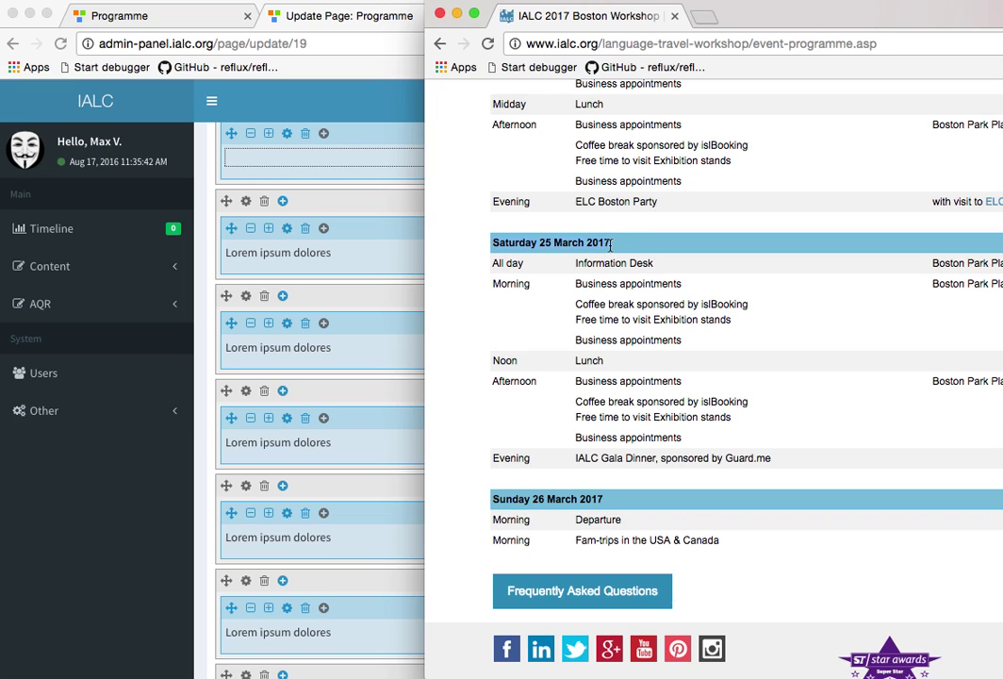
pyautogui.press('super+grave')
pyautogui.click(257, 168)
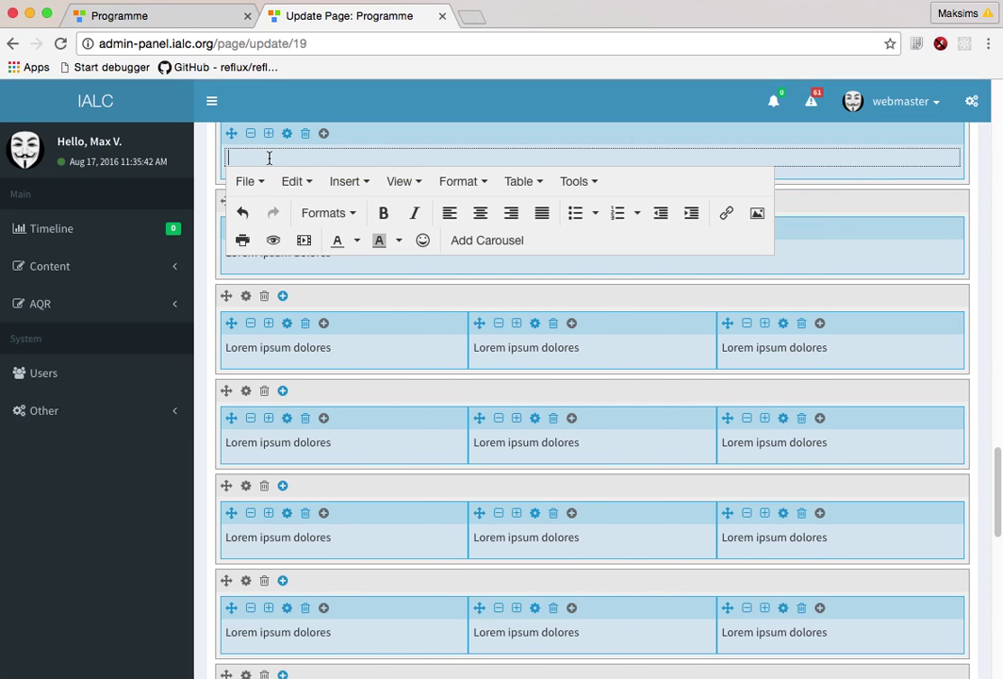
pyautogui.write('Saturday 25 March 2017')
# Make the Saturday 25 March 2017 heading bold
pyautogui.tripleClick(268, 156)
pyautogui.click(382, 215)
pyautogui.click(329, 158)
# Inspect the format styles available for the Saturday heading and its source code, leaving both unchanged
pyautogui.tripleClick(305, 156)
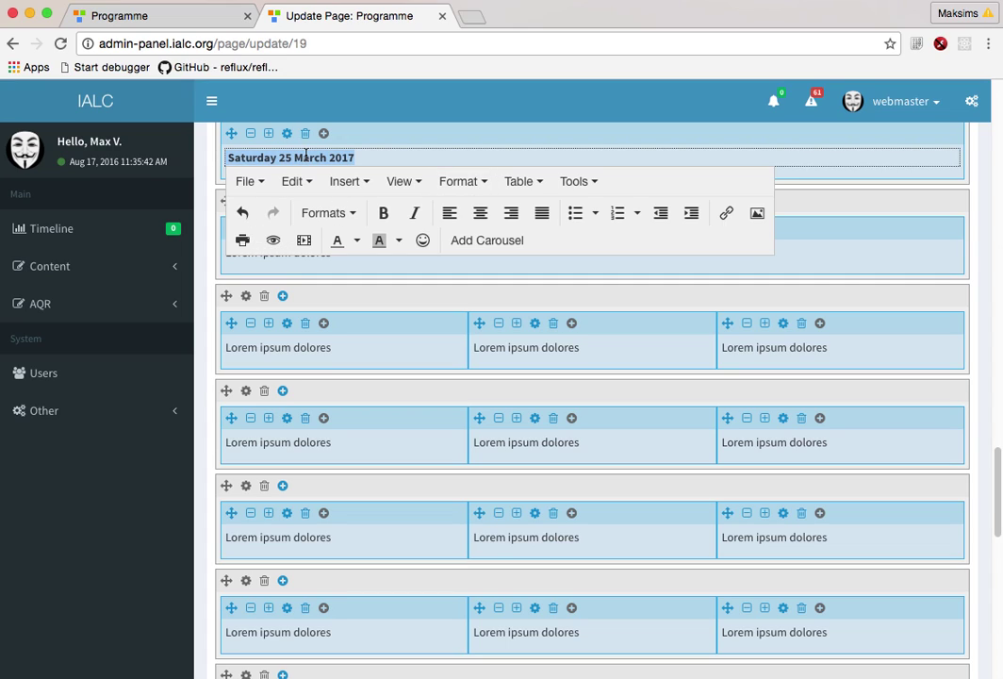
pyautogui.click(338, 214)
pyautogui.click(337, 215)
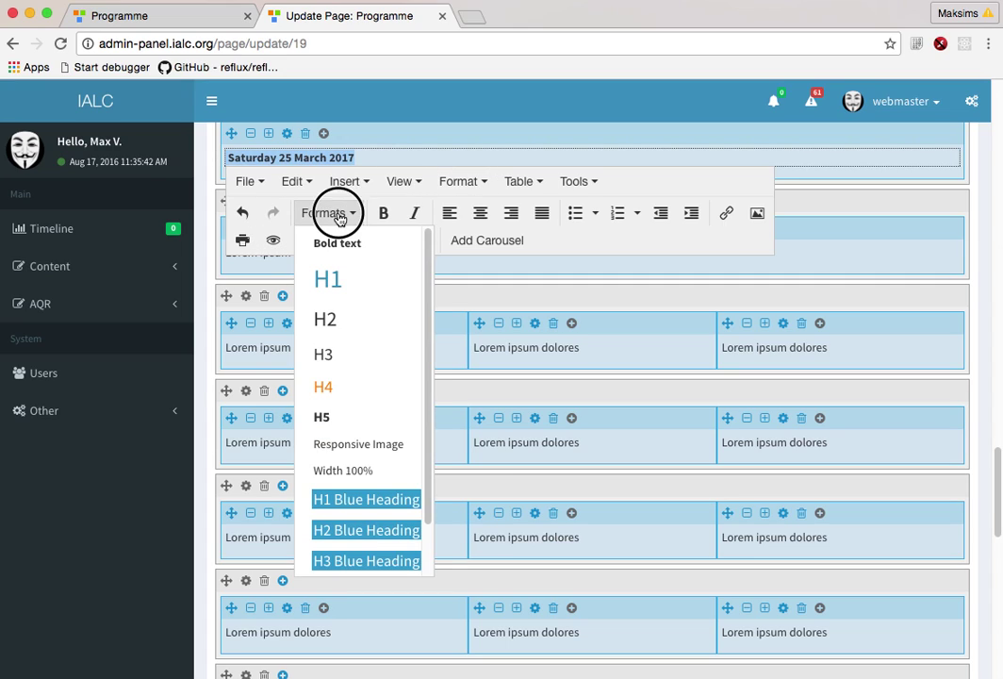
pyautogui.click(574, 180)
pyautogui.click(594, 207)
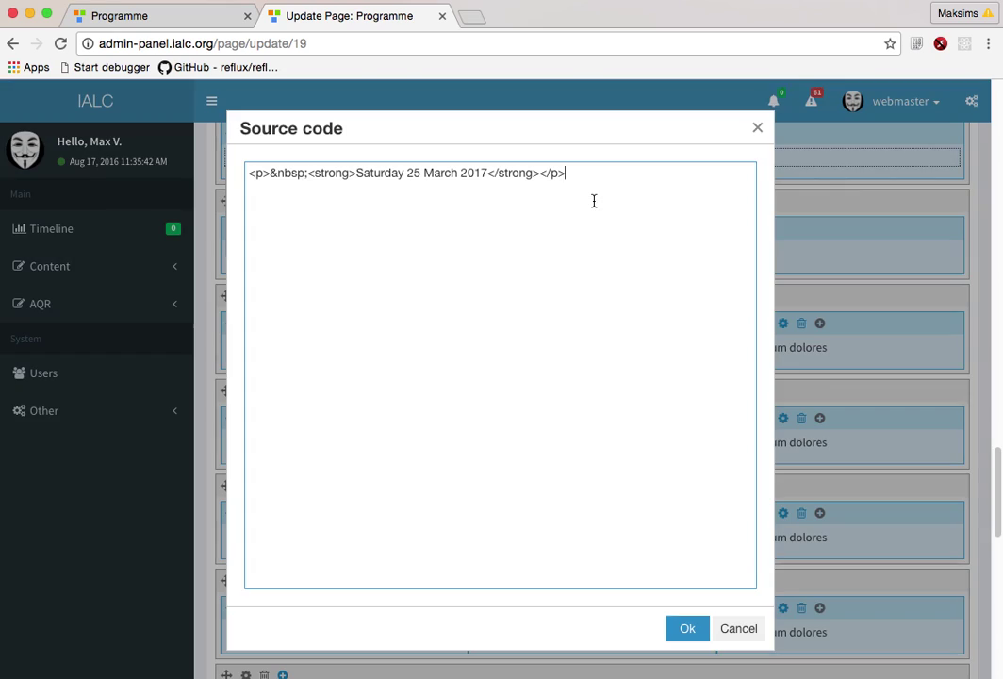
pyautogui.click(758, 129)
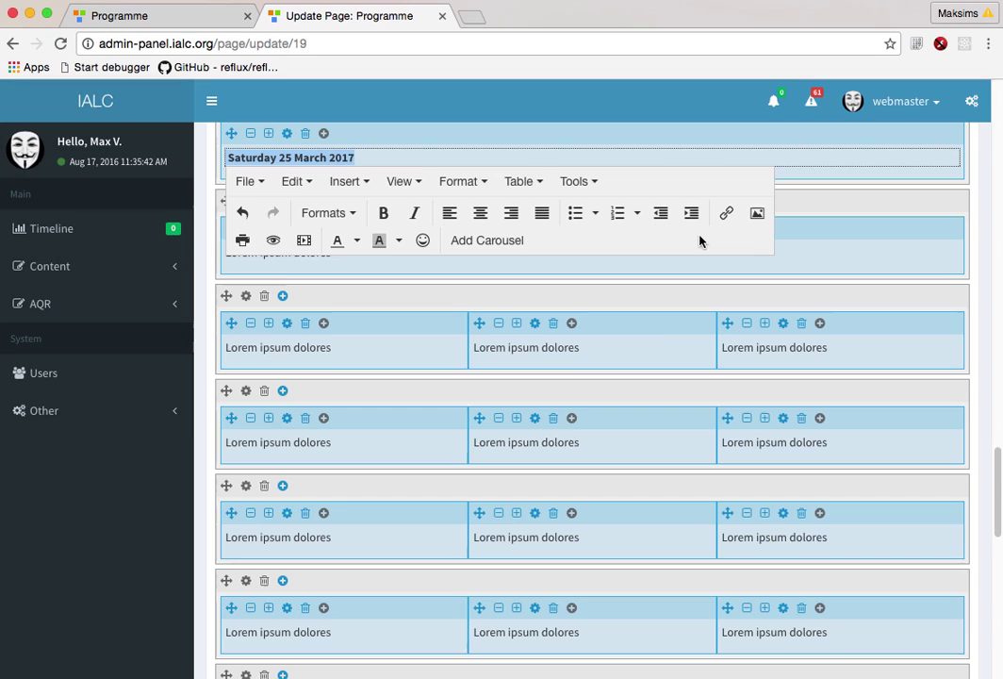
pyautogui.click(792, 193)
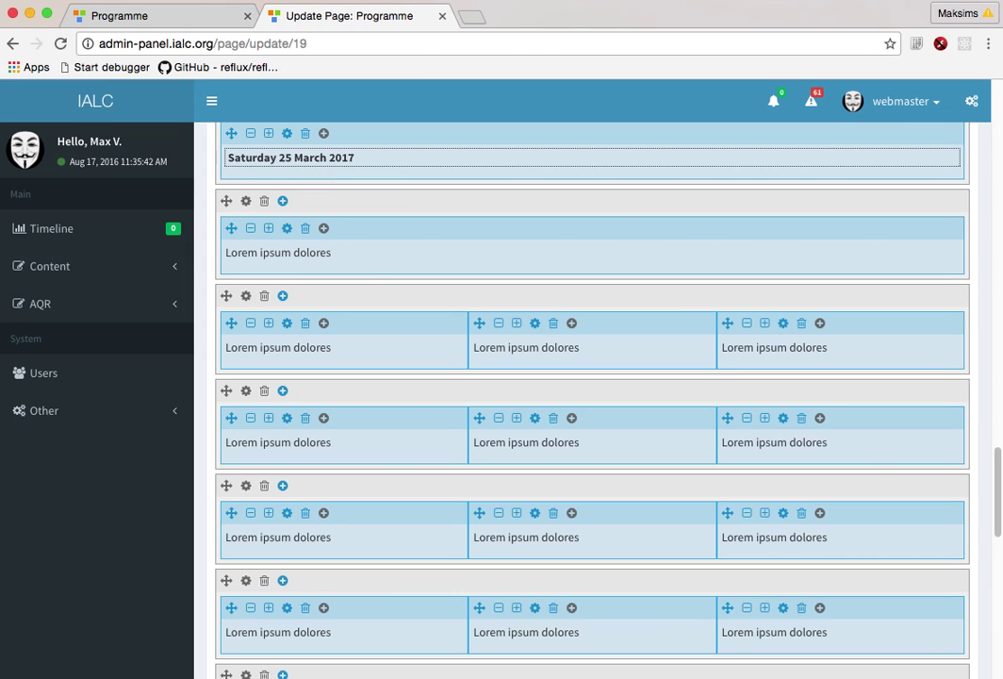
# Copy "All day" from the original Saturday schedule into the first column of the first three-column placeholder row and make it bold
pyautogui.press('super+grave')
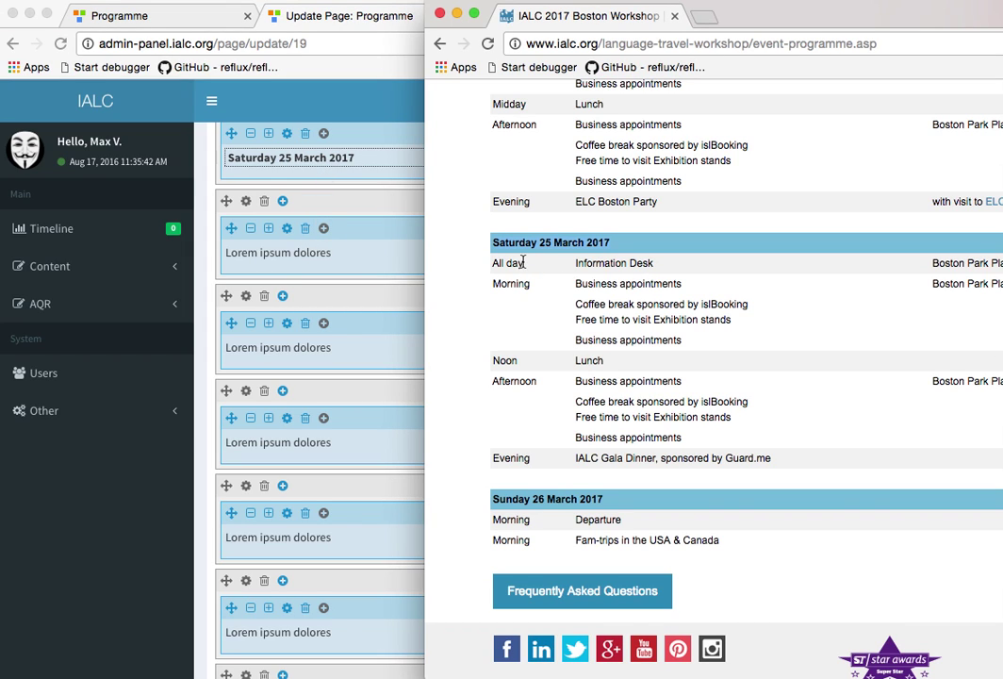
pyautogui.moveTo(523, 263); pyautogui.dragTo(492, 268)
pyautogui.hotkey('ctrl', 'c')
pyautogui.click(311, 270)
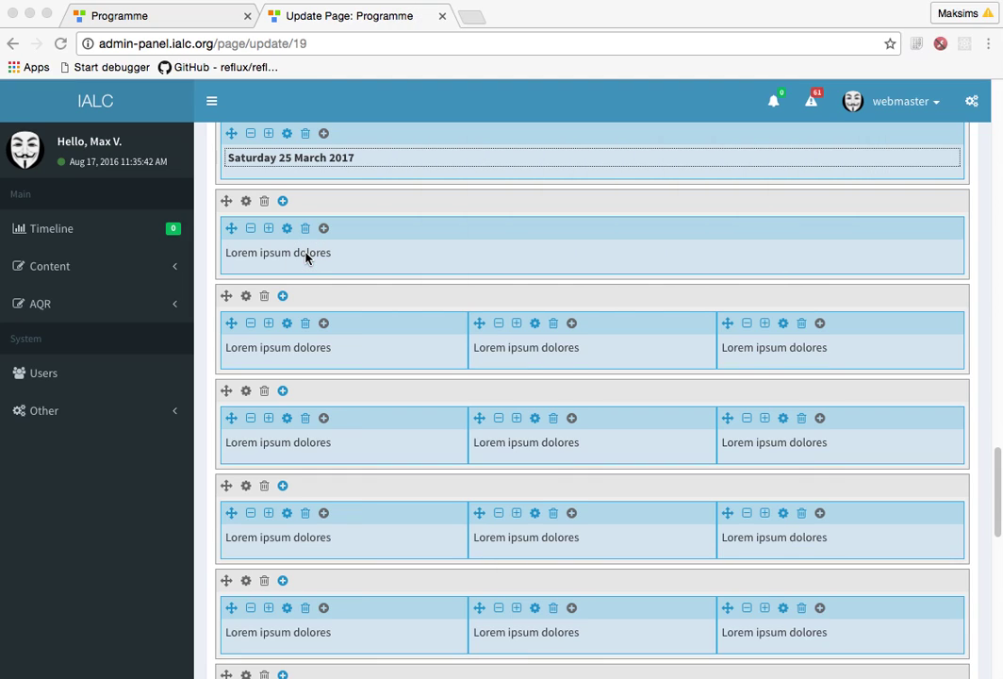
pyautogui.click(289, 349)
pyautogui.hotkey('ctrl', 'v')
pyautogui.doubleClick(250, 349)
pyautogui.hotkey('ctrl', 'a')
pyautogui.click(384, 296)
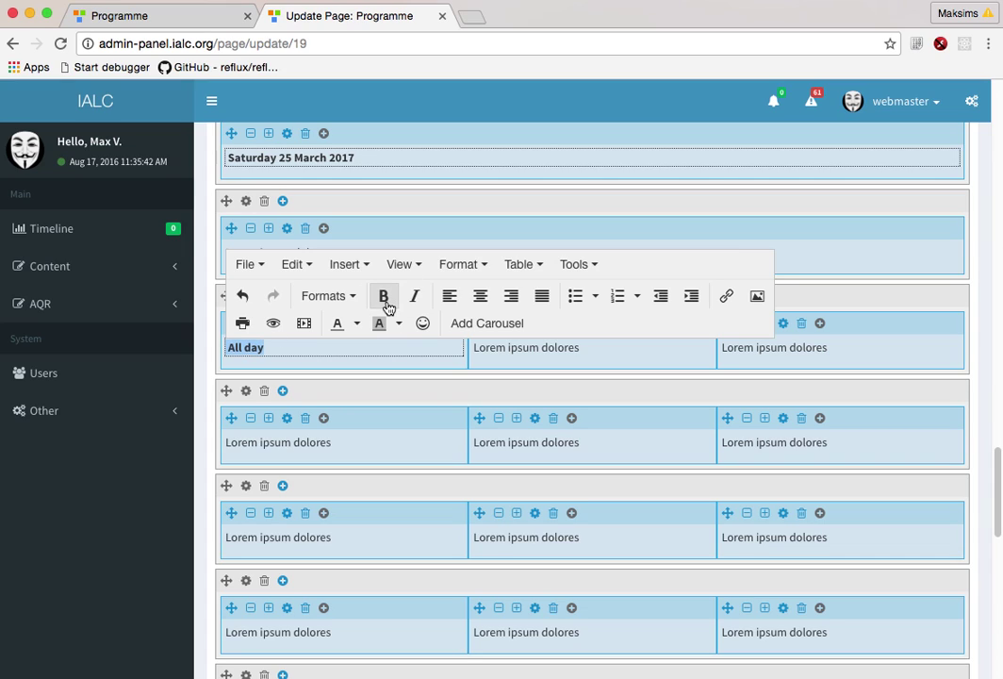
# Copy "Information Desk" from the original Saturday schedule into the middle column of the All day row
pyautogui.click(1001, 316)
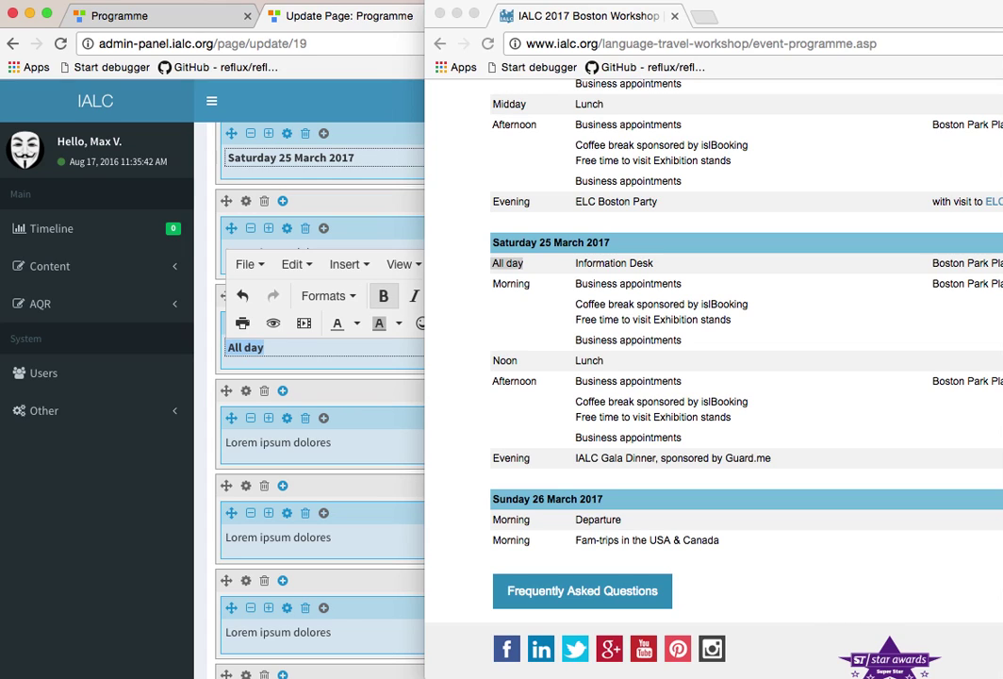
pyautogui.click(648, 264)
pyautogui.moveTo(653, 264); pyautogui.dragTo(572, 264)
pyautogui.press('super+grave')
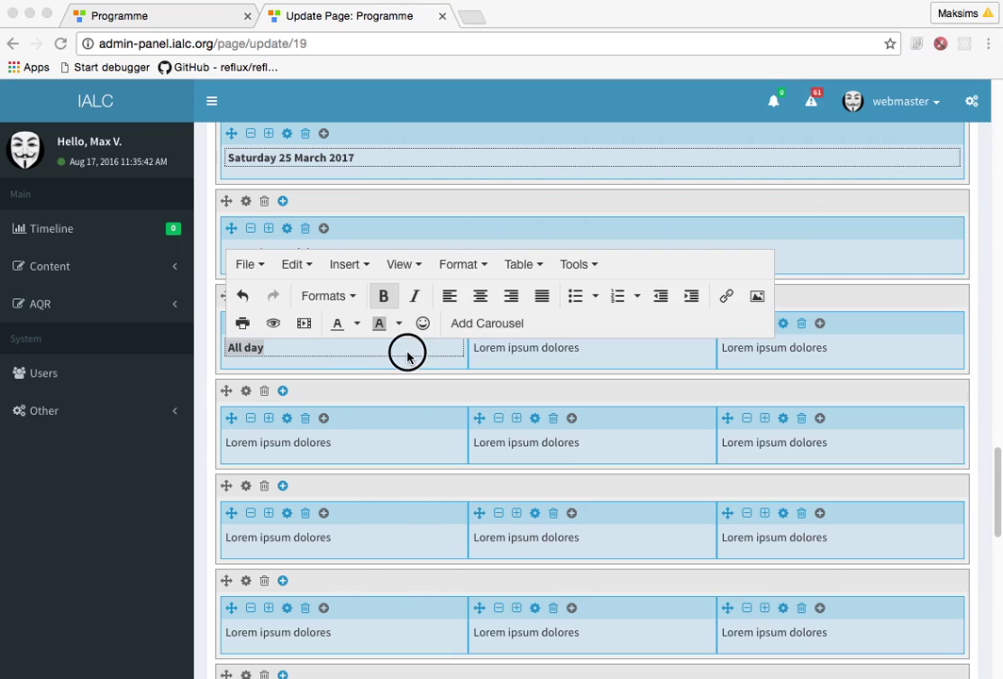
pyautogui.click(497, 345)
pyautogui.click(739, 359)
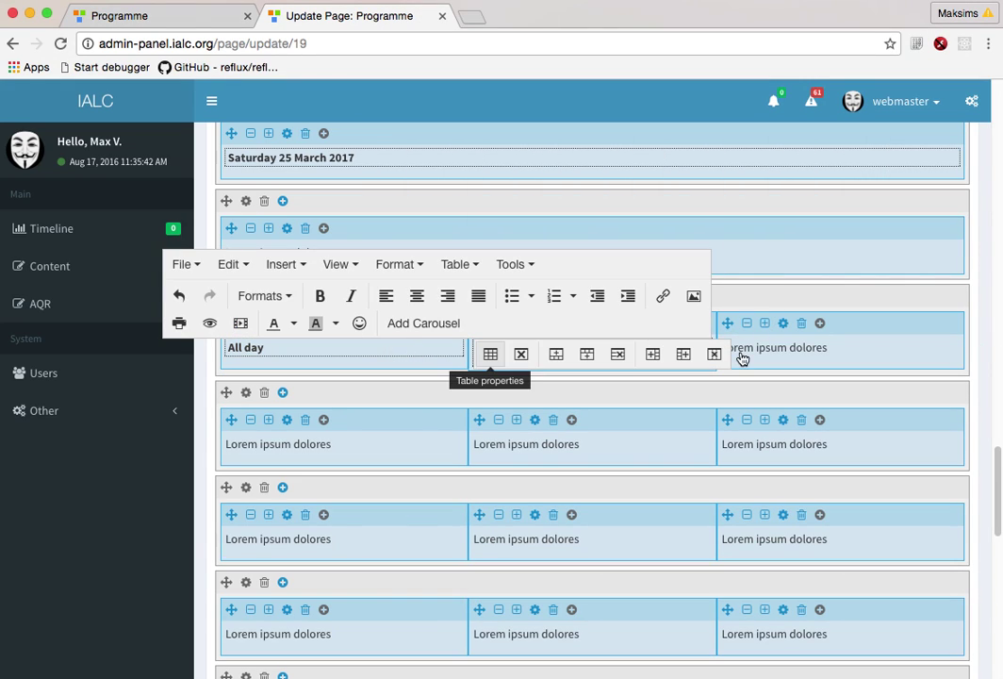
# Copy the location "Boston Park Plaza" from the original Saturday schedule into the third column of the All day row
pyautogui.press('super+grave')
pyautogui.click(950, 262)
pyautogui.moveTo(934, 262); pyautogui.dragTo(1002, 262)
pyautogui.press('super+grave')
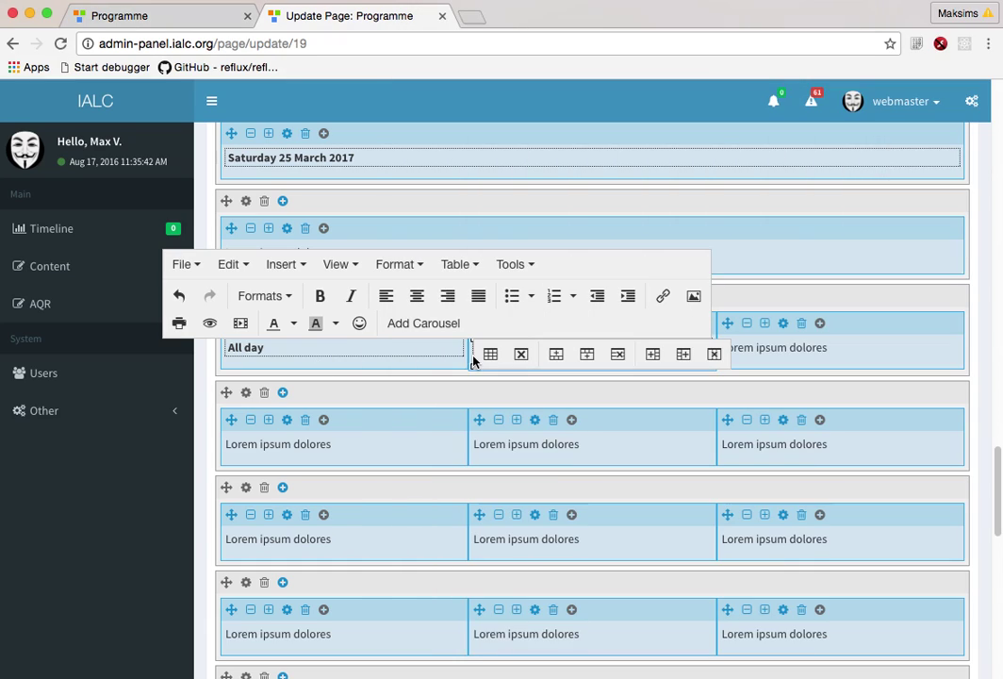
pyautogui.click(789, 348)
pyautogui.write('Boston Park Plaza')
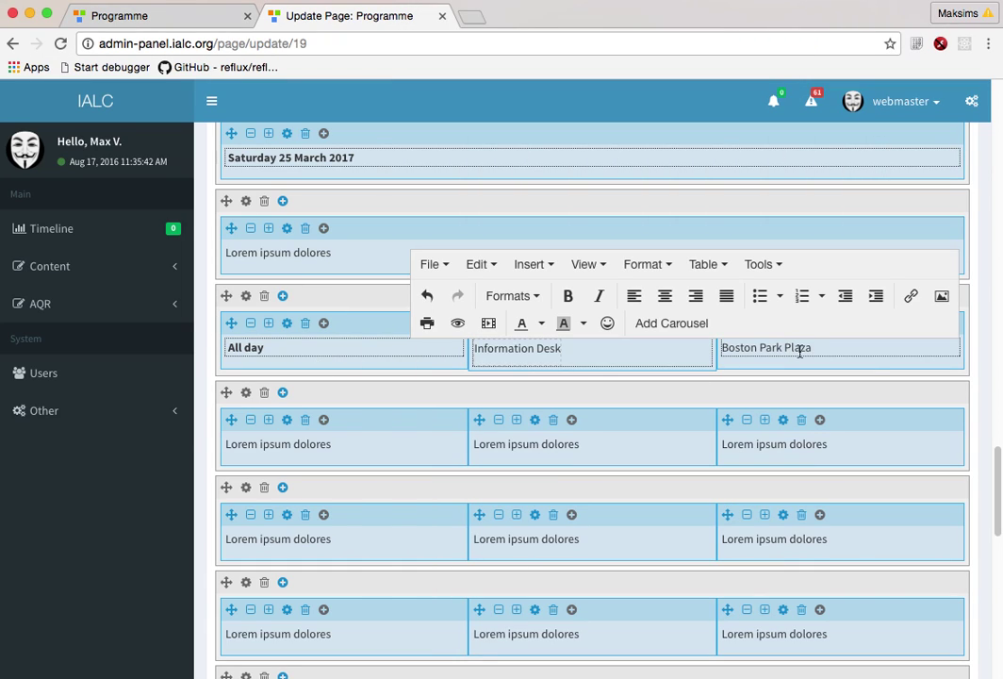
# Copy "Morning" from the original Saturday schedule into the first column of the row below All day and make it bold
pyautogui.press('super+grave')
pyautogui.doubleClick(525, 283)
pyautogui.press('super+c')
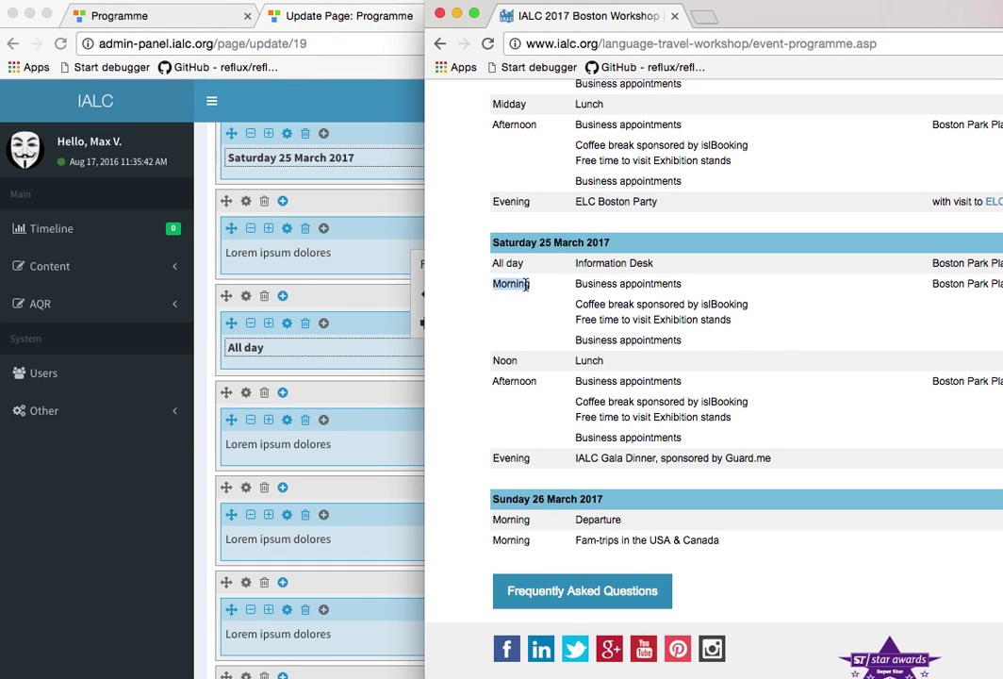
pyautogui.press('super+grave')
pyautogui.click(294, 446)
pyautogui.press('super+v')
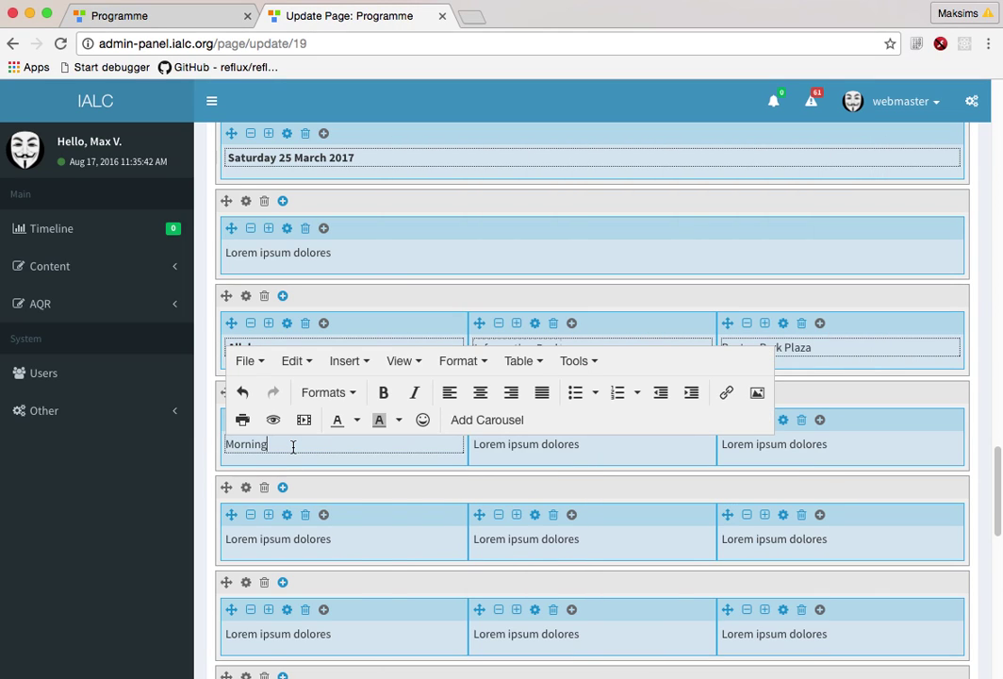
pyautogui.doubleClick(253, 444)
pyautogui.click(383, 392)
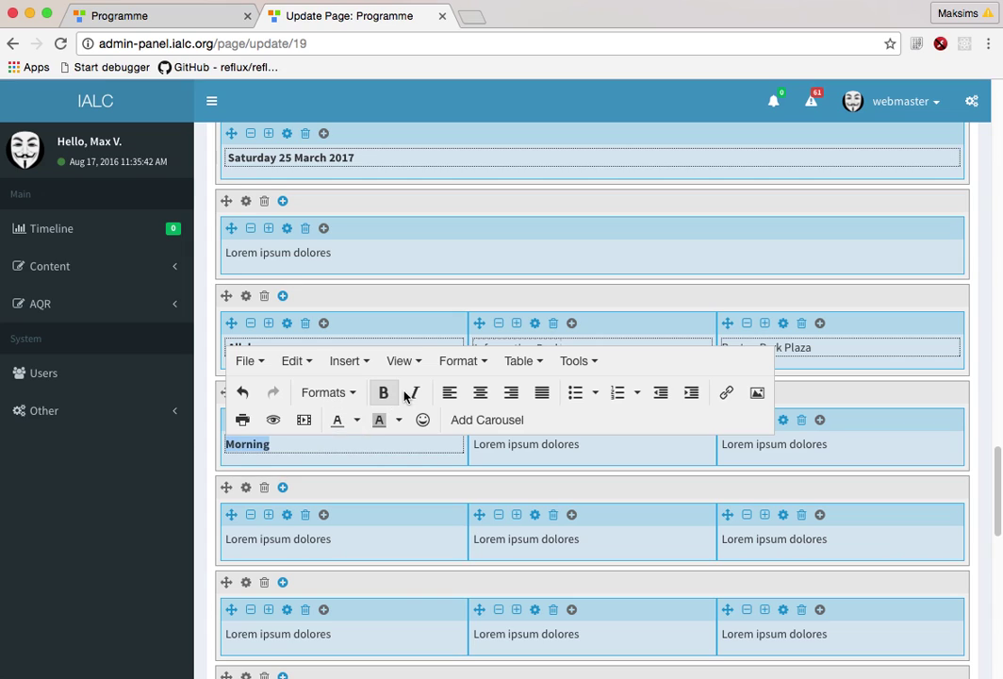
pyautogui.press('super+grave')
pyautogui.click(578, 284)
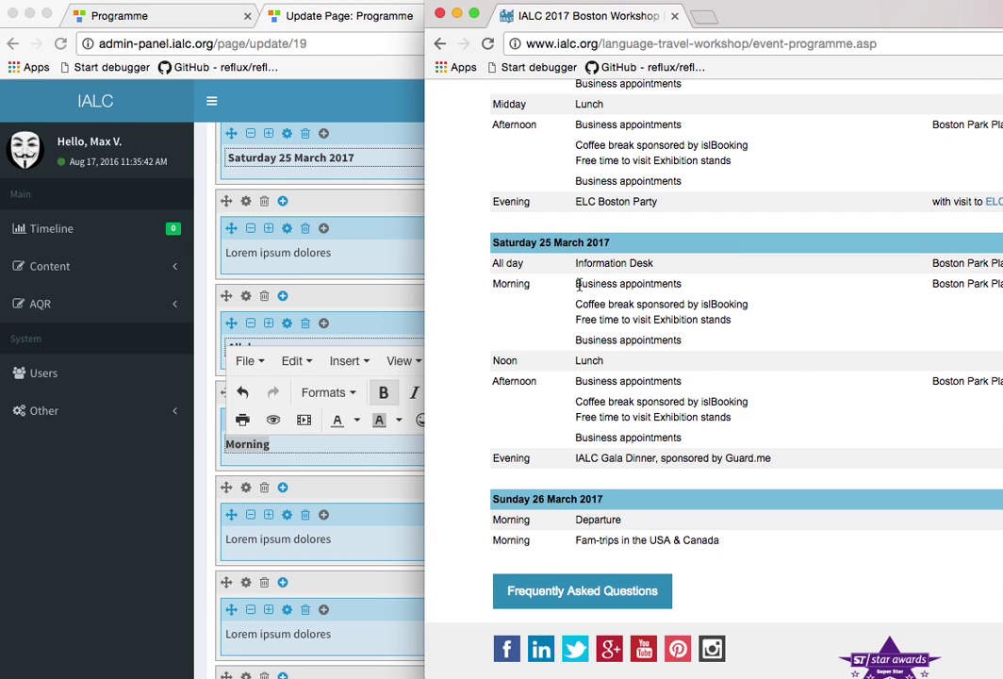
pyautogui.click(358, 298)
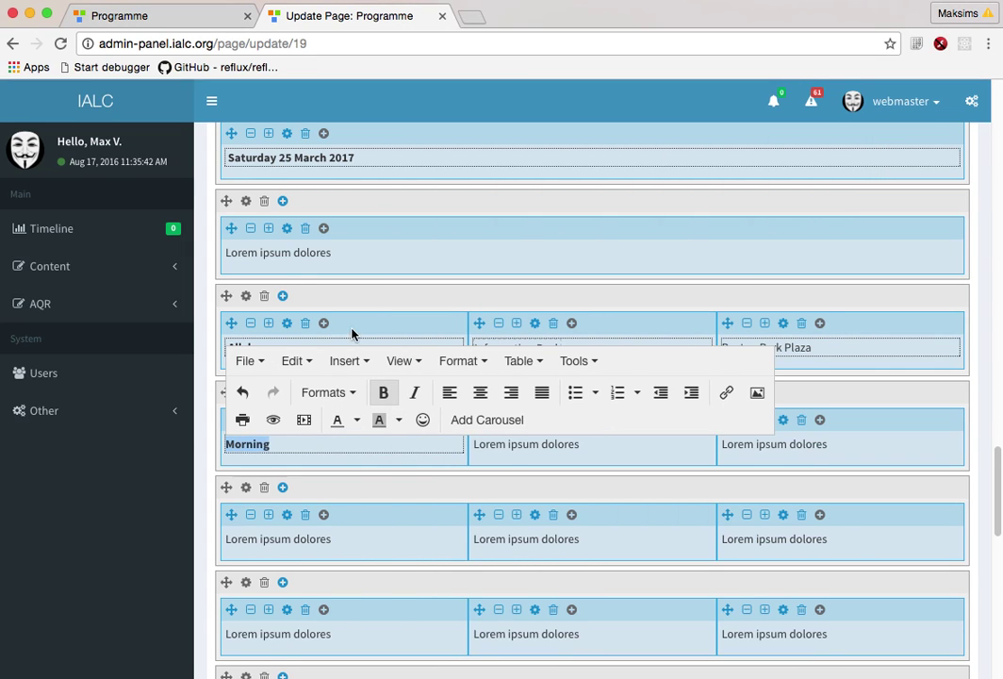
pyautogui.scroll(-1, 353, 330)
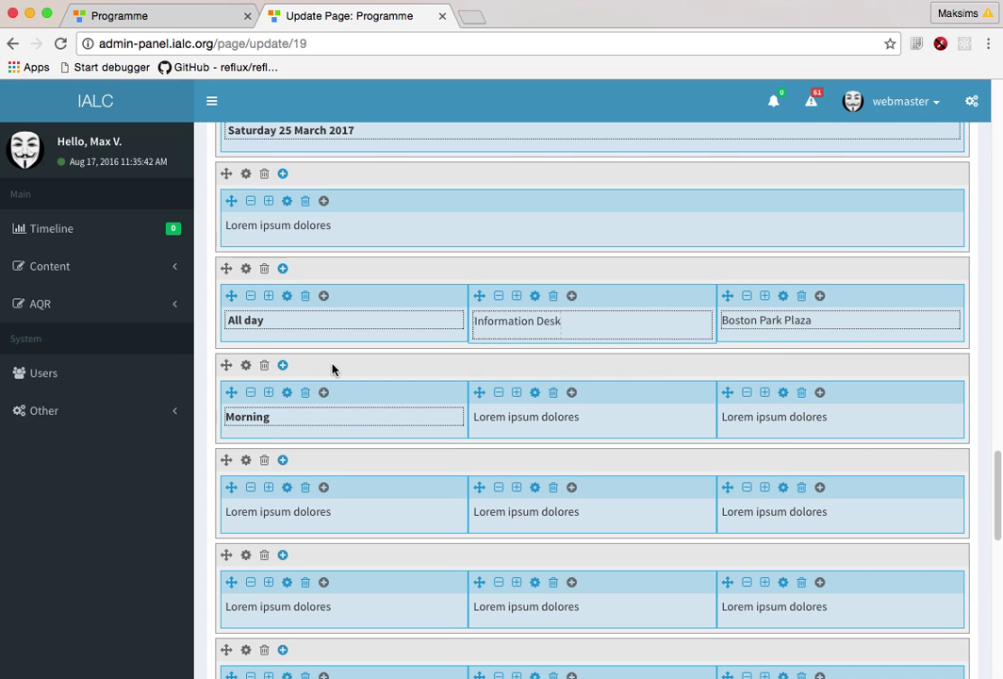
pyautogui.click(252, 320)
pyautogui.click(411, 201)
# Move the heading "Saturday 25 March 2017" from its current row into the single-column placeholder row directly below it
pyautogui.scroll(2, 267, 269)
pyautogui.scroll(5, 277, 288)
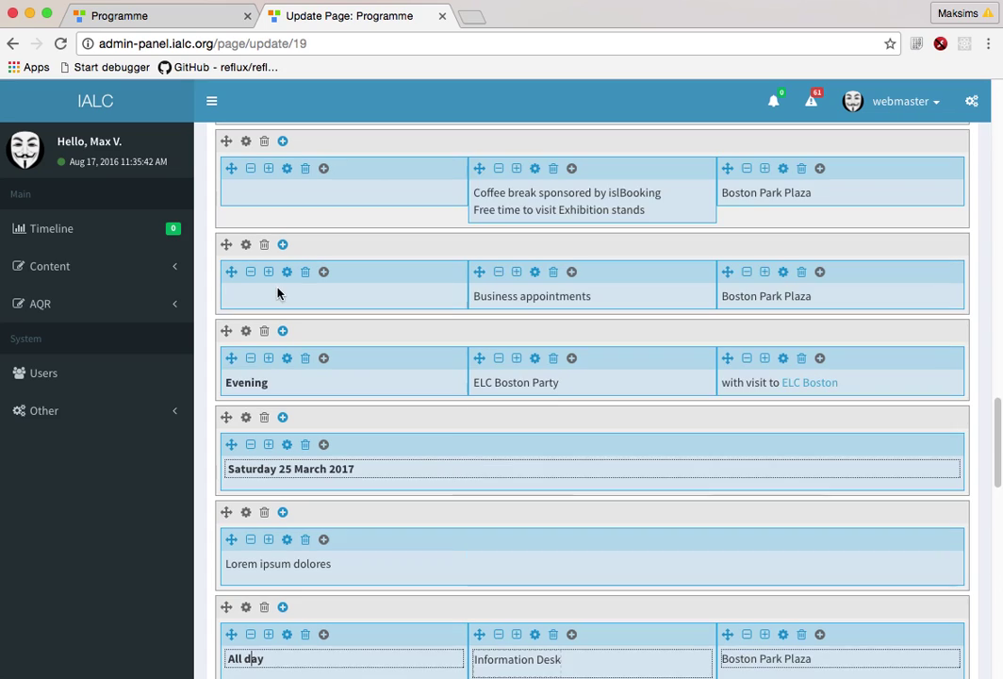
pyautogui.tripleClick(295, 466)
pyautogui.hotkey('ctrl', 'c')
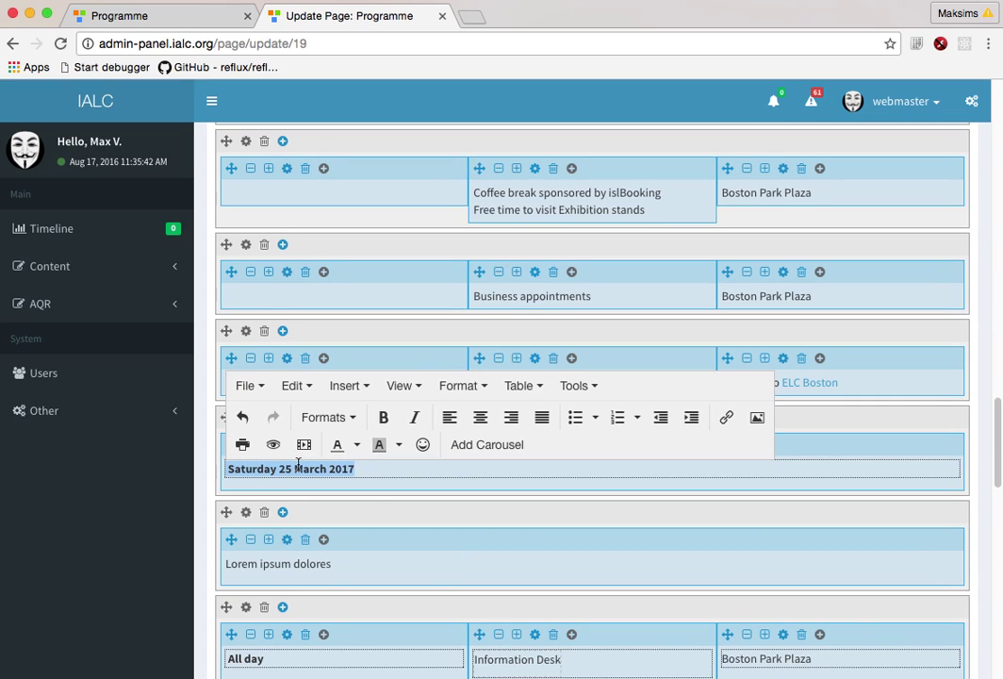
pyautogui.press('BackSpace')
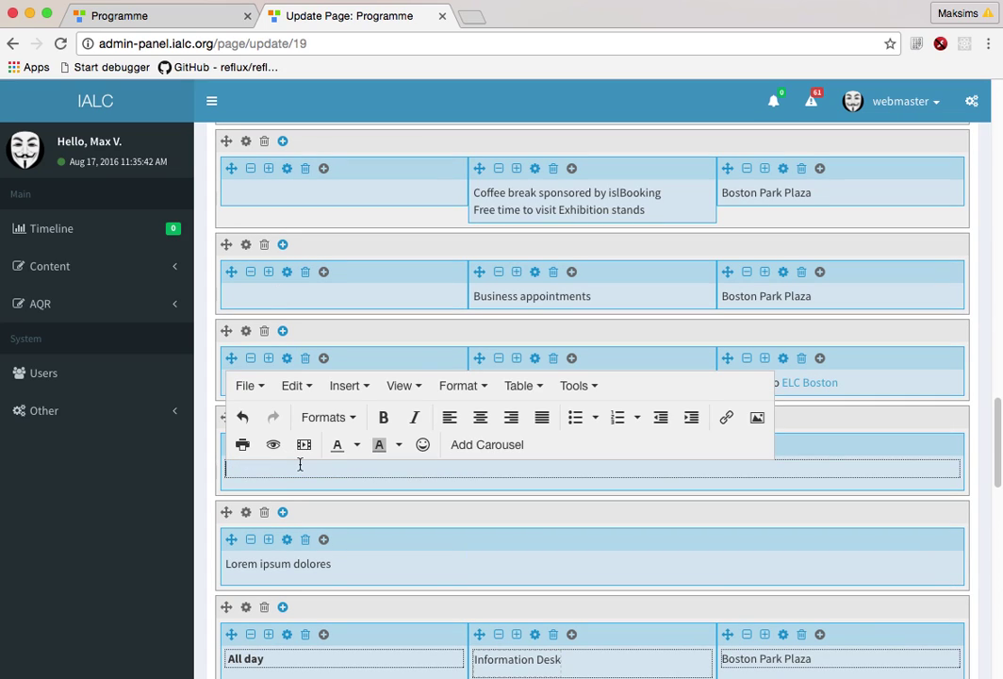
pyautogui.click(278, 569)
pyautogui.hotkey('ctrl', 'v')
# Clear the existing formatting from the moved Saturday 25 March 2017 heading
pyautogui.moveTo(228, 563); pyautogui.dragTo(357, 562)
pyautogui.click(345, 514)
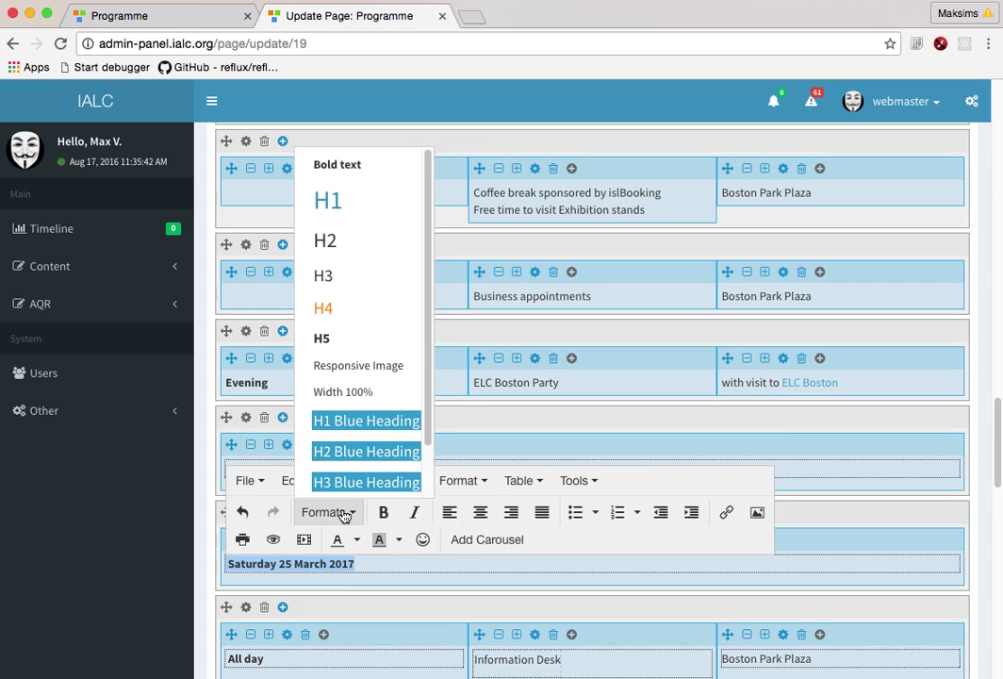
pyautogui.click(345, 514)
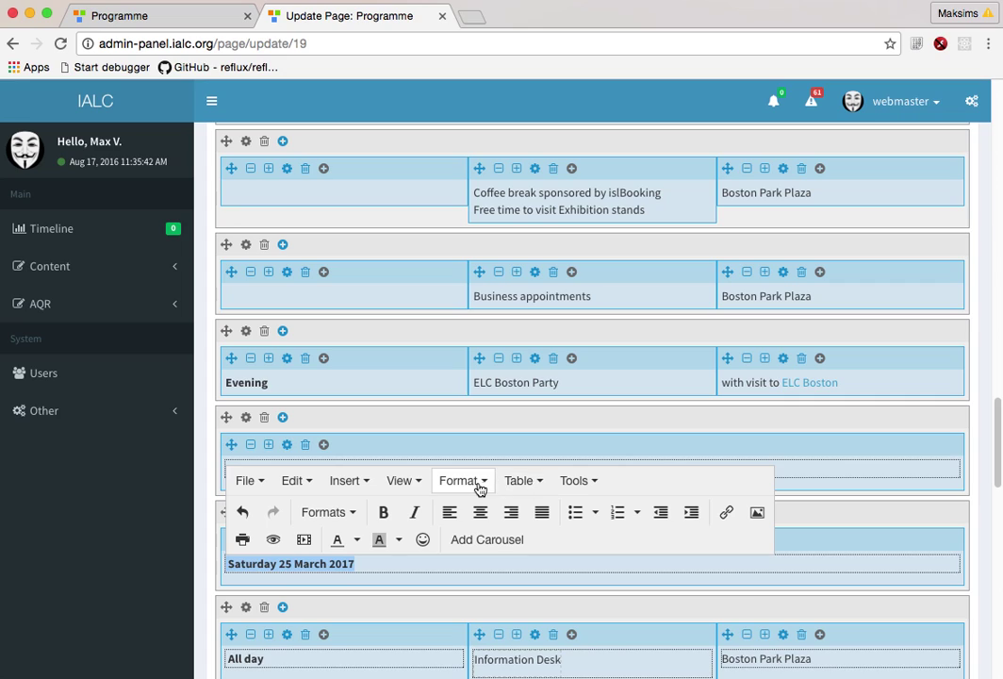
pyautogui.click(479, 483)
pyautogui.click(482, 444)
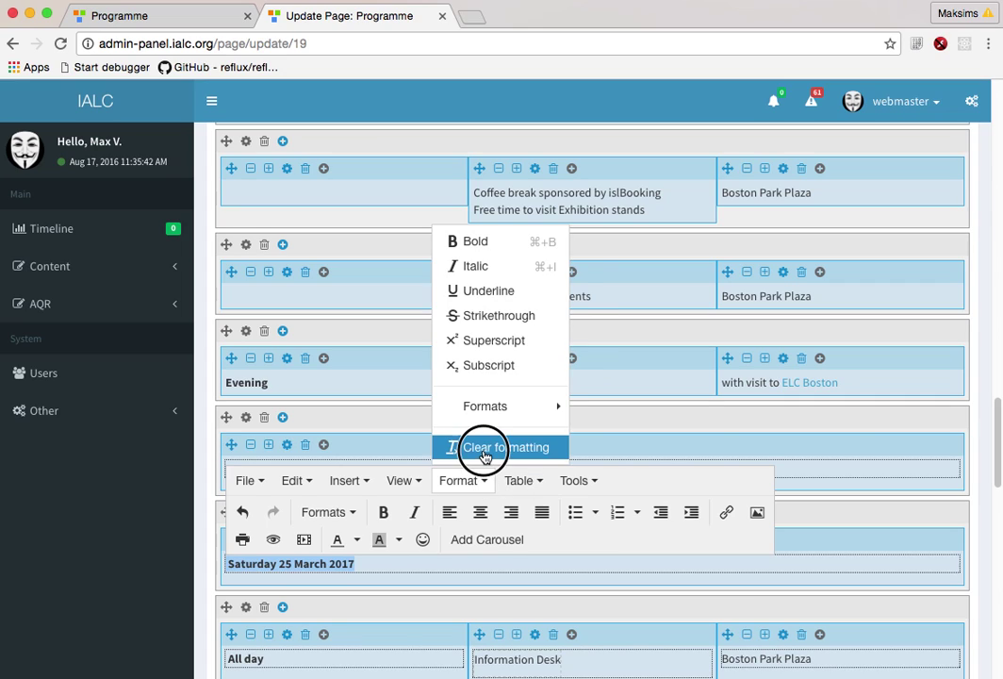
# Make the whole Saturday 25 March 2017 heading bold
pyautogui.click(361, 567)
pyautogui.moveTo(352, 565); pyautogui.dragTo(218, 567)
pyautogui.click(347, 514)
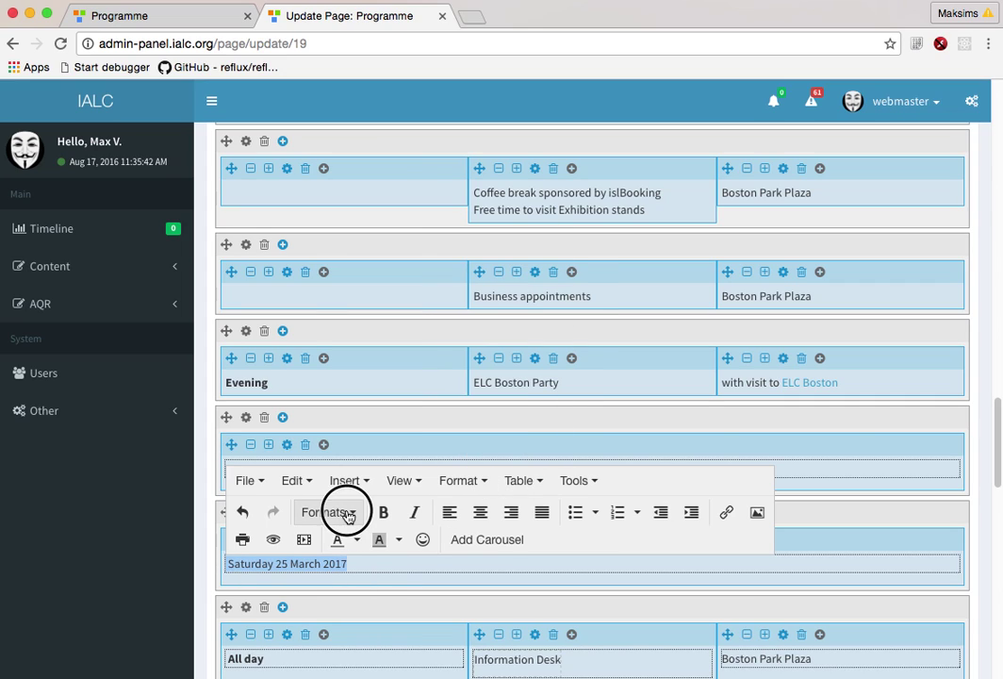
pyautogui.click(348, 514)
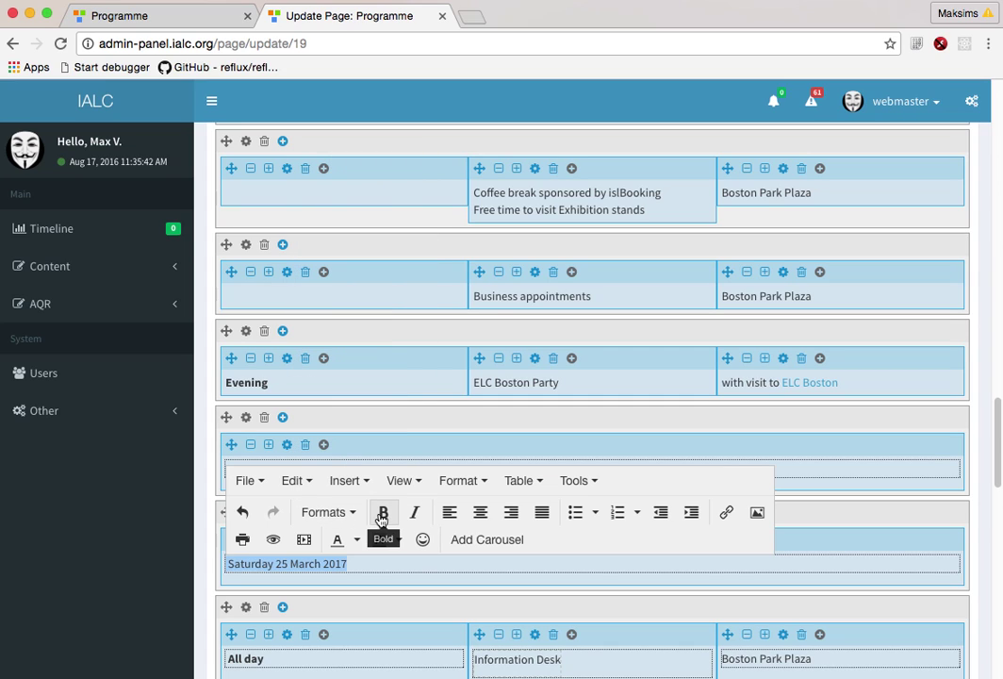
pyautogui.click(383, 512)
pyautogui.click(369, 586)
# Copy "Business appointments" from the original Saturday morning entry into the middle column of the Morning row
pyautogui.scroll(-5, 372, 590)
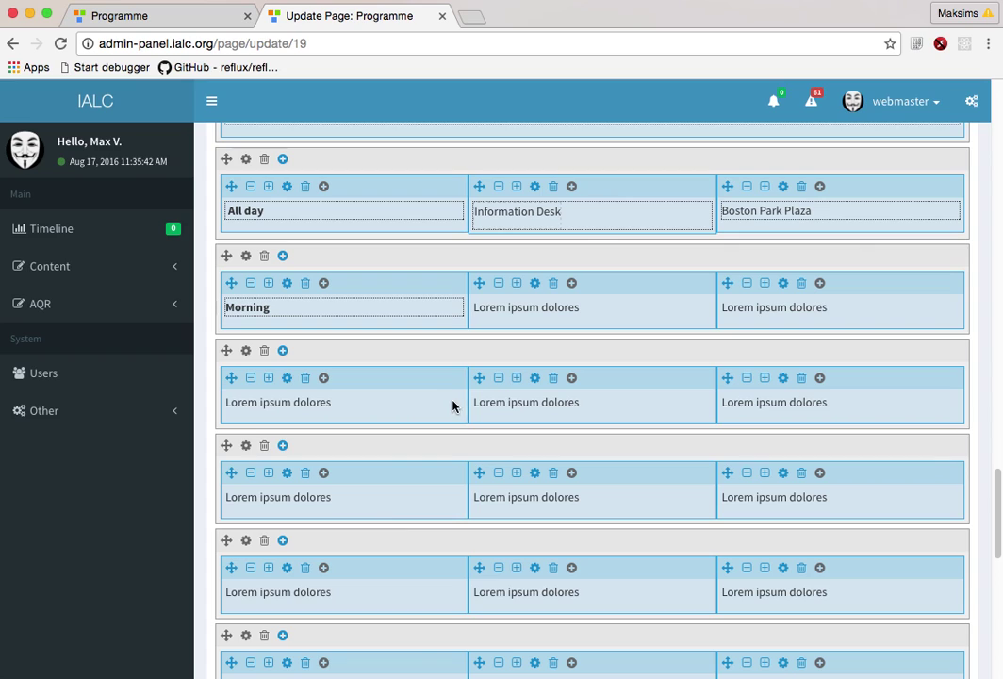
pyautogui.click(1001, 453)
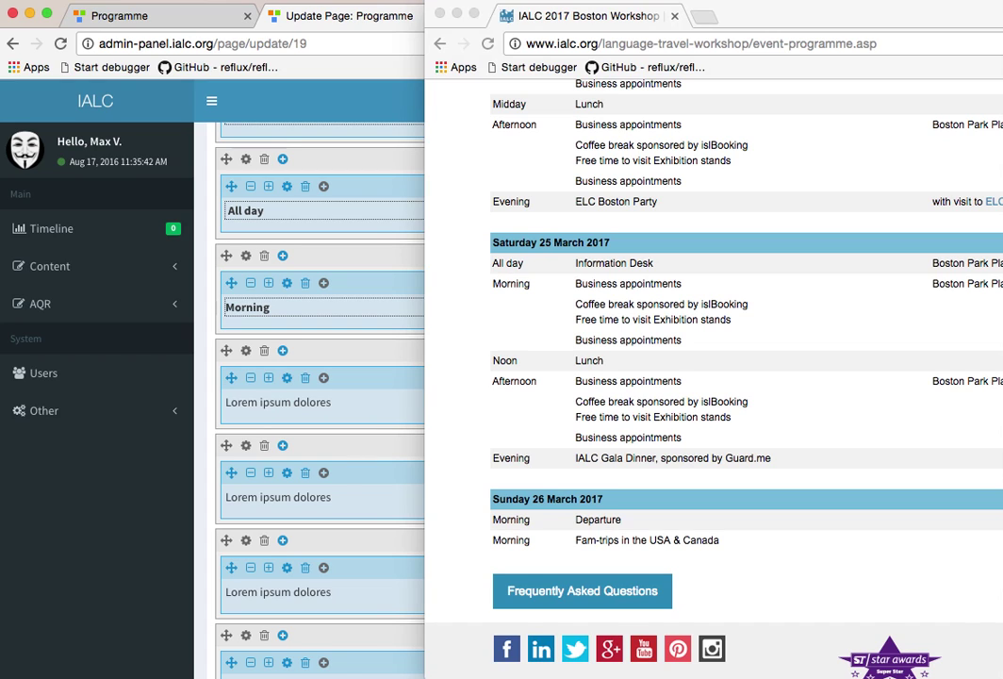
pyautogui.click(577, 284)
pyautogui.moveTo(577, 284); pyautogui.dragTo(682, 282)
pyautogui.press('cmd+c')
pyautogui.press('super+Tab')
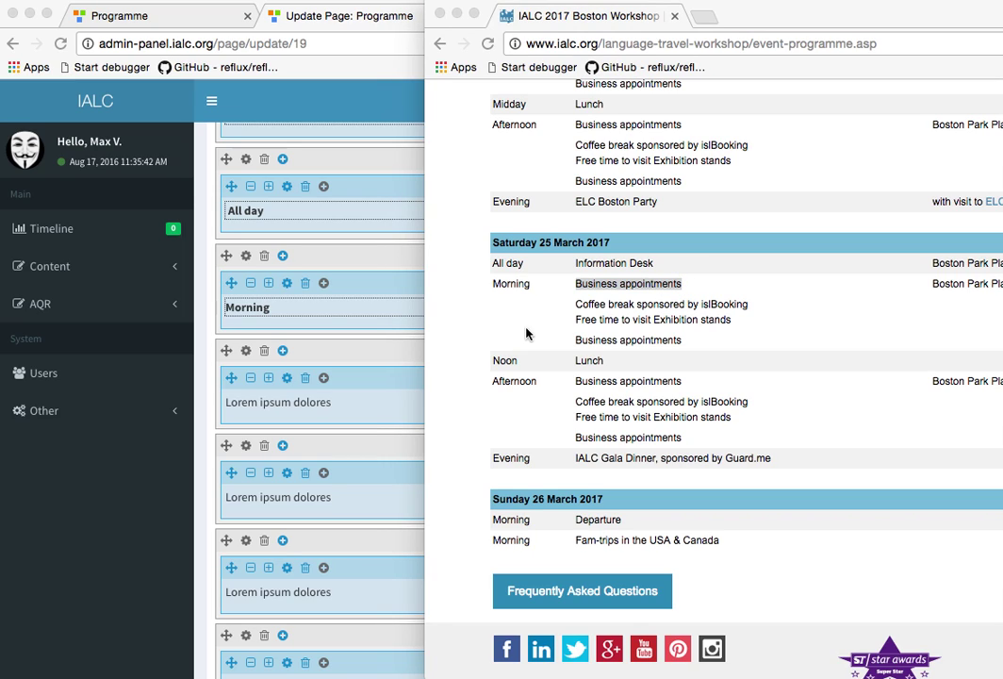
pyautogui.click(383, 337)
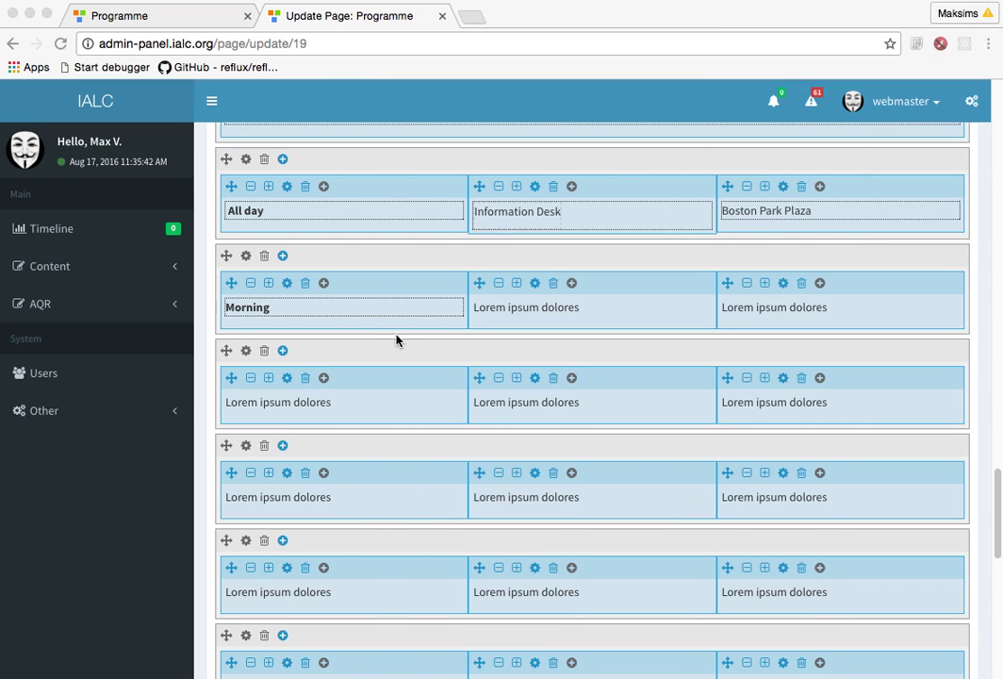
pyautogui.tripleClick(521, 305)
pyautogui.press('cmd+v')
# Try to copy the Morning location from the original schedule into the third column of the Morning row
pyautogui.press('super+Tab')
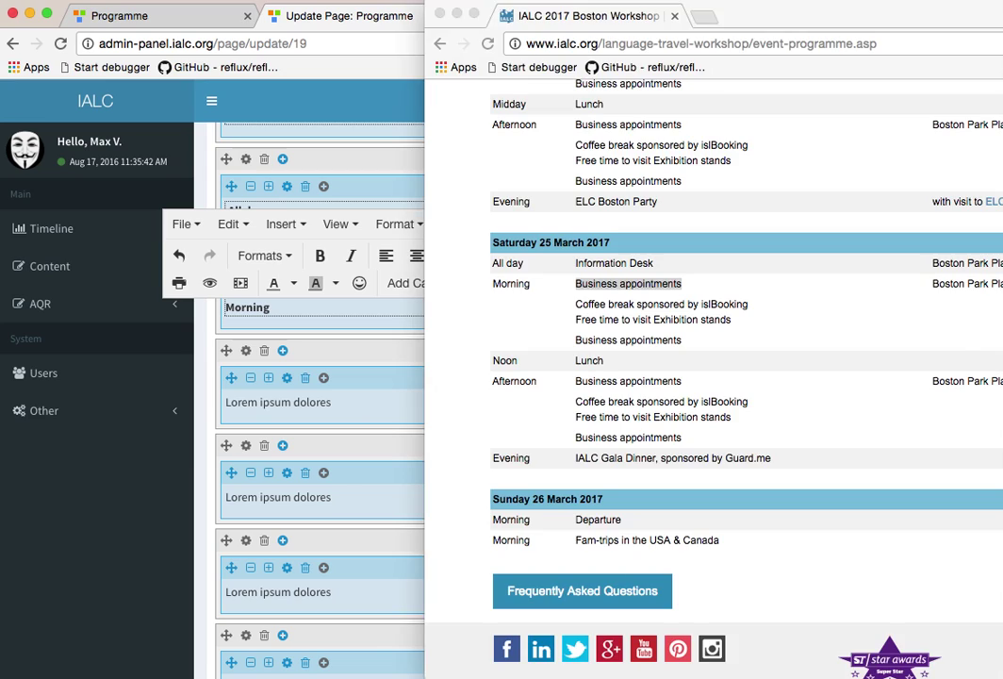
pyautogui.moveTo(933, 283); pyautogui.dragTo(1001, 283)
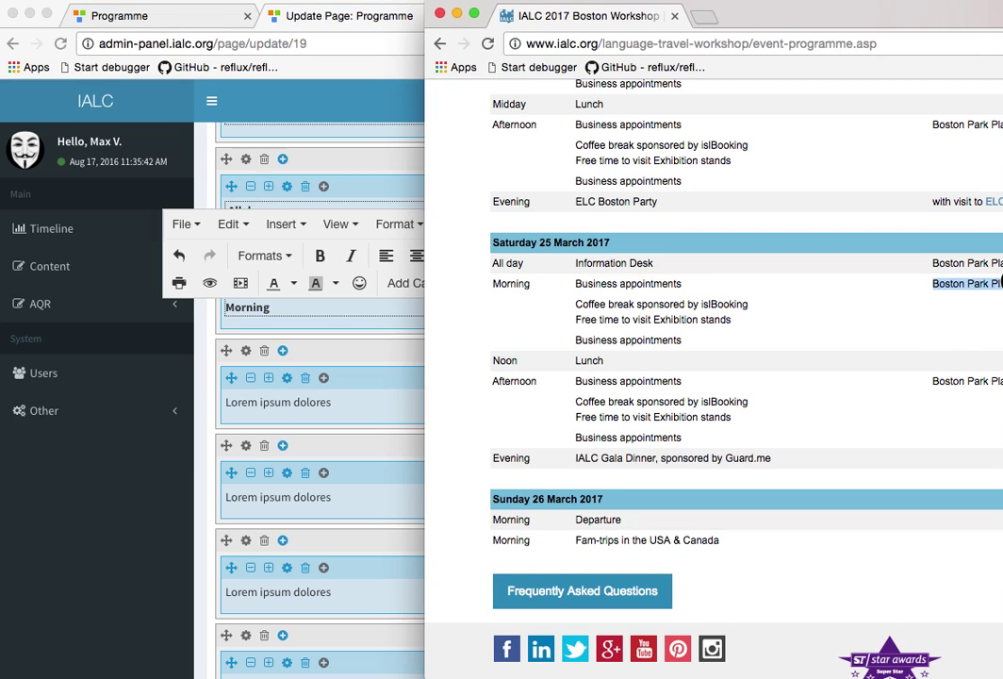
pyautogui.click(203, 365)
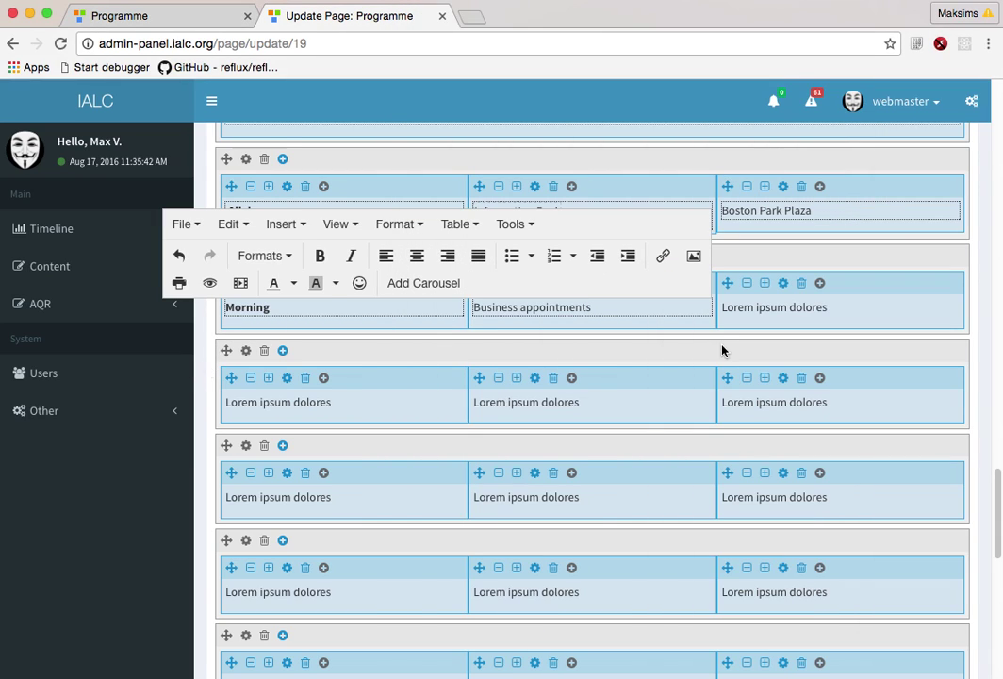
pyautogui.click(751, 311)
pyautogui.press('super+v')
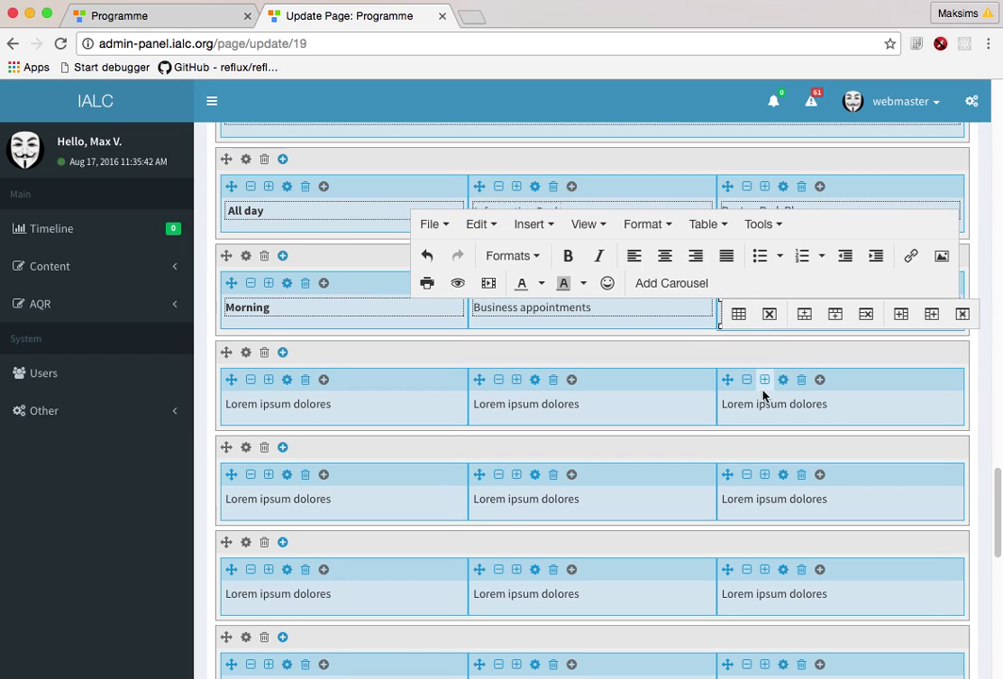
pyautogui.press('super+z')
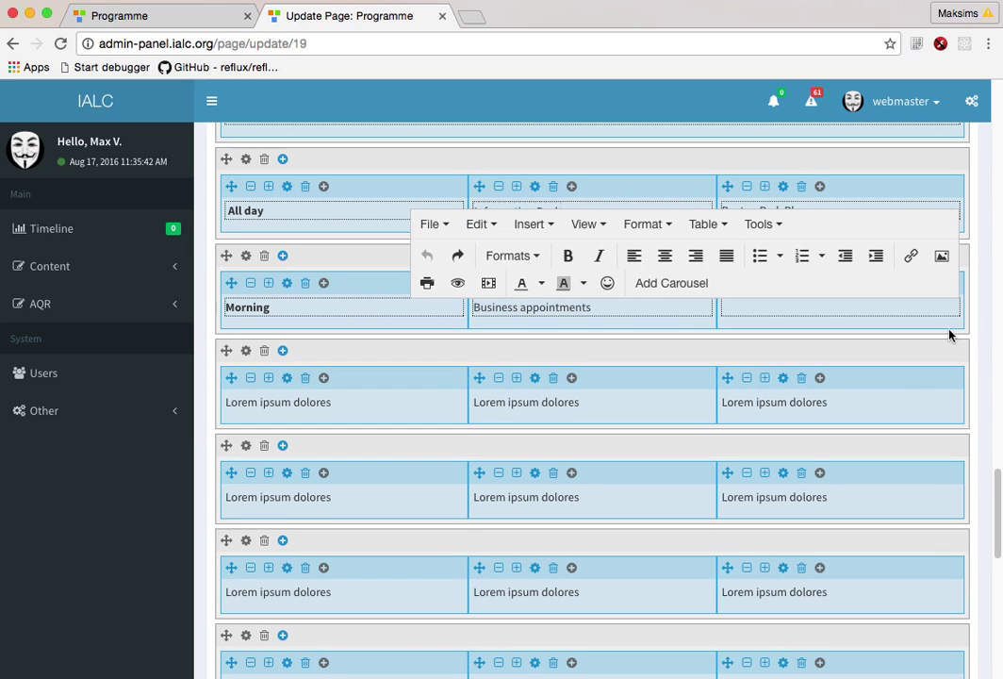
# Copy "Boston Park Plaza" from the All day row into the third column of the Morning row
pyautogui.doubleClick(787, 212)
pyautogui.hotkey('ctrl', 'a')
pyautogui.hotkey('ctrl', 'c')
pyautogui.click(750, 304)
pyautogui.hotkey('ctrl', 'v')
# Paste "Boston Park Plaza" into the third column of each of the six placeholder rows below the Morning row
pyautogui.click(768, 407)
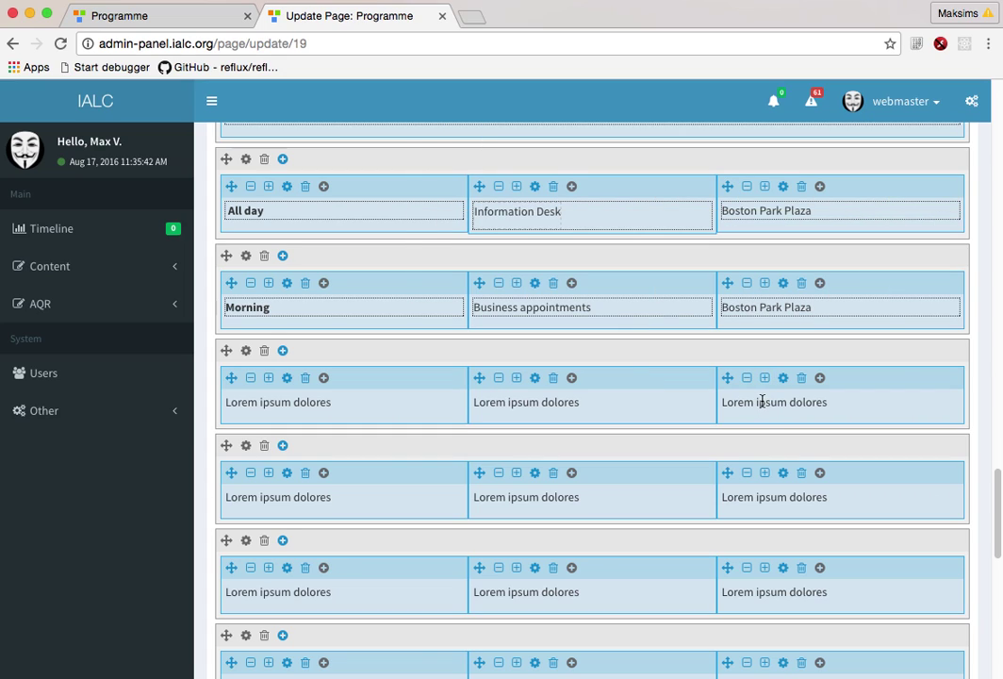
pyautogui.hotkey('ctrl', 'v')
pyautogui.click(750, 493)
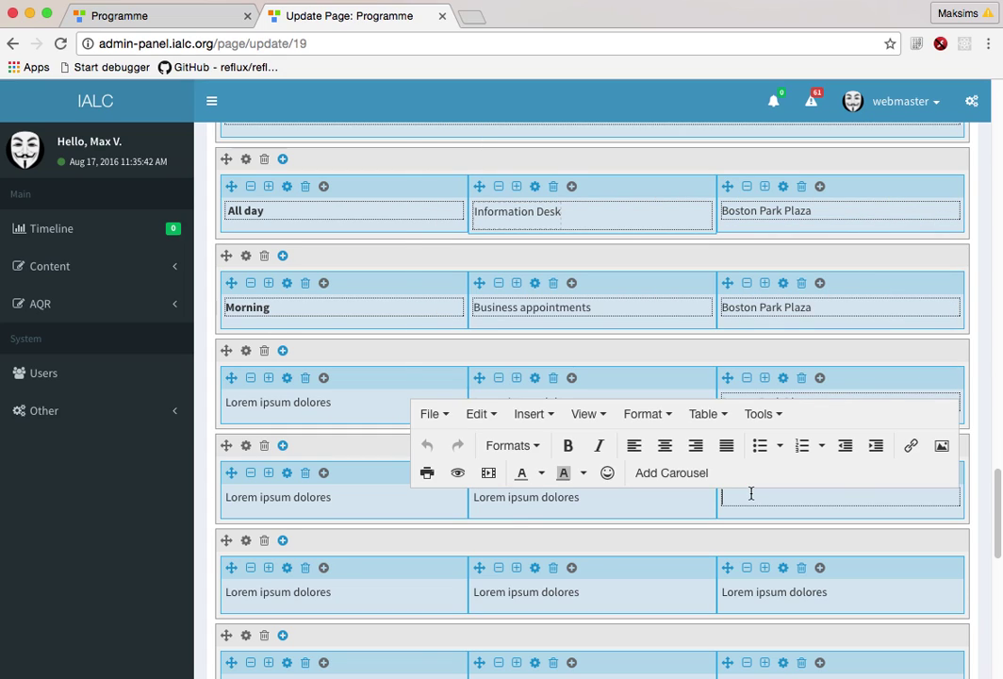
pyautogui.click(743, 592)
pyautogui.hotkey('ctrl', 'v')
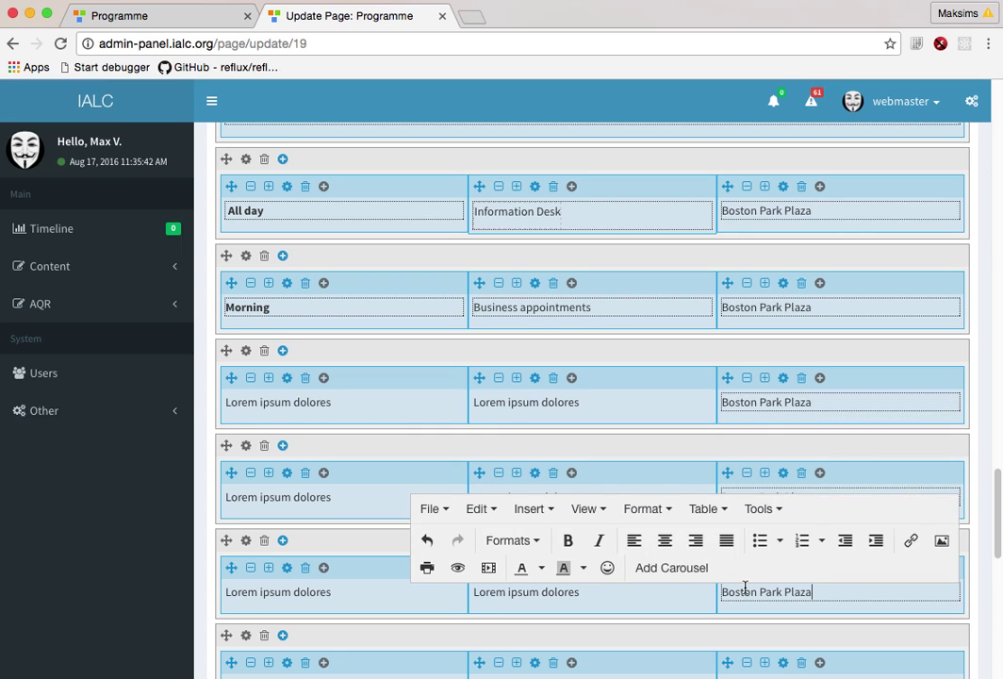
pyautogui.scroll(-5, 745, 591)
pyautogui.click(749, 442)
pyautogui.hotkey('ctrl', 'v')
pyautogui.click(741, 535)
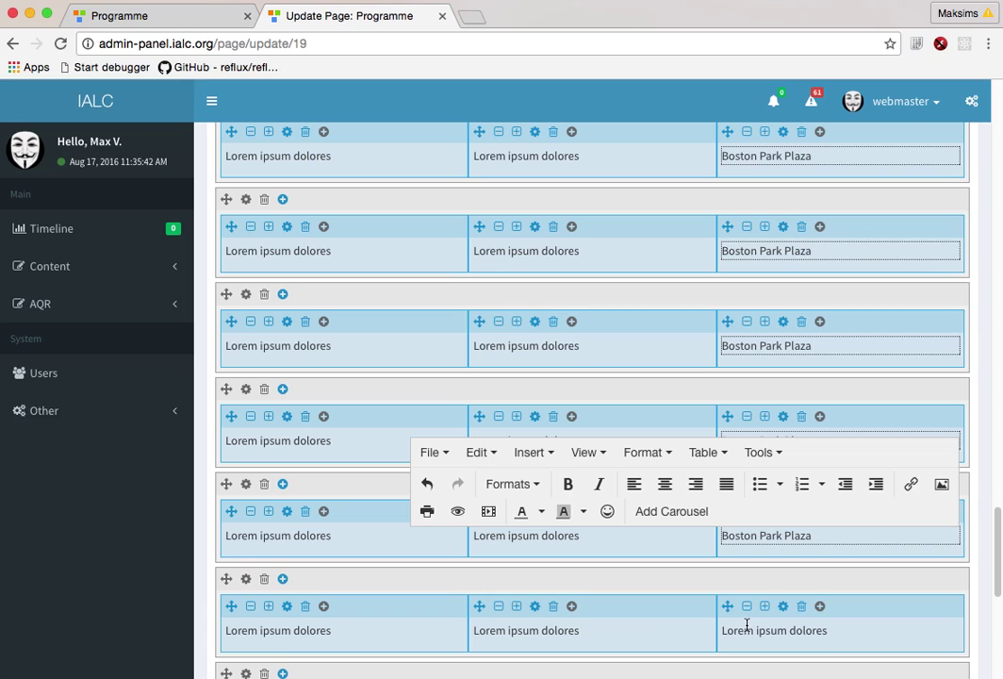
pyautogui.click(749, 630)
pyautogui.press('super+grave')
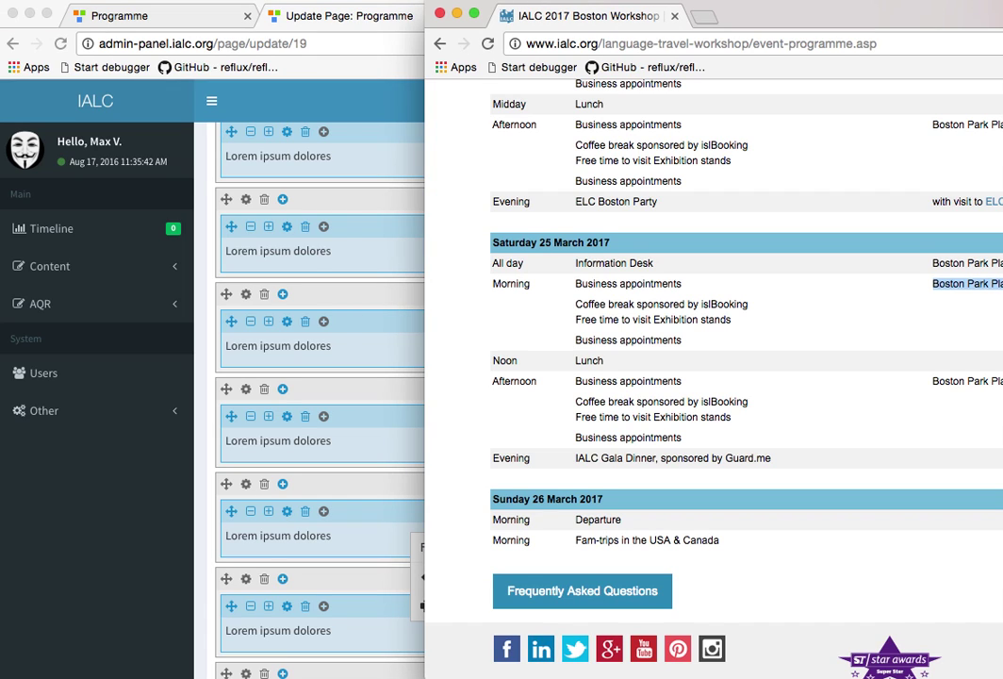
pyautogui.moveTo(682, 282); pyautogui.dragTo(581, 285)
pyautogui.click(544, 381)
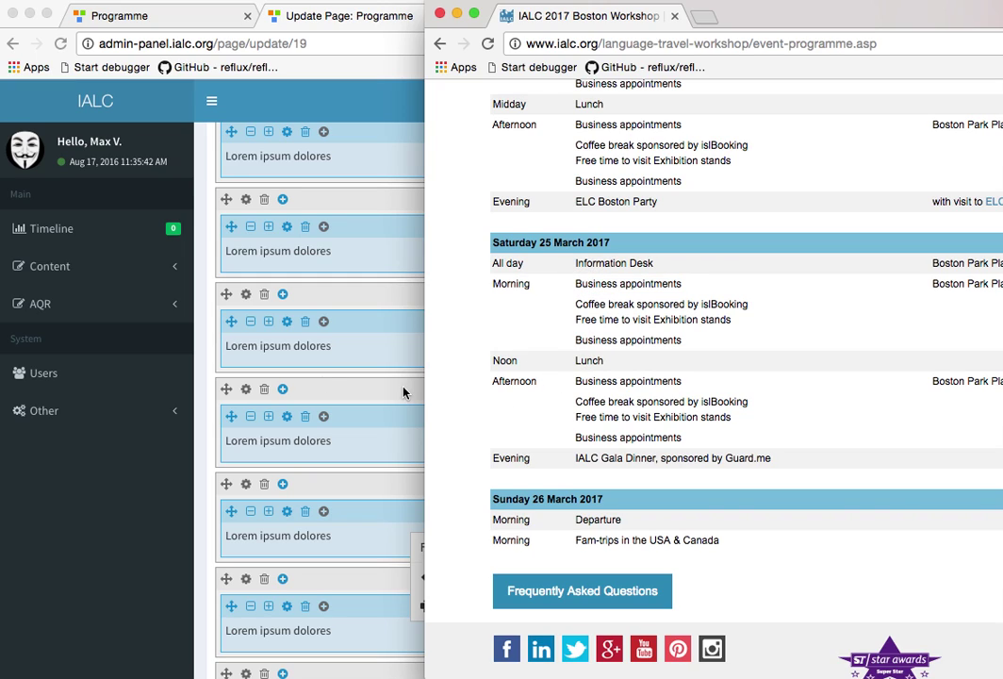
pyautogui.click(201, 374)
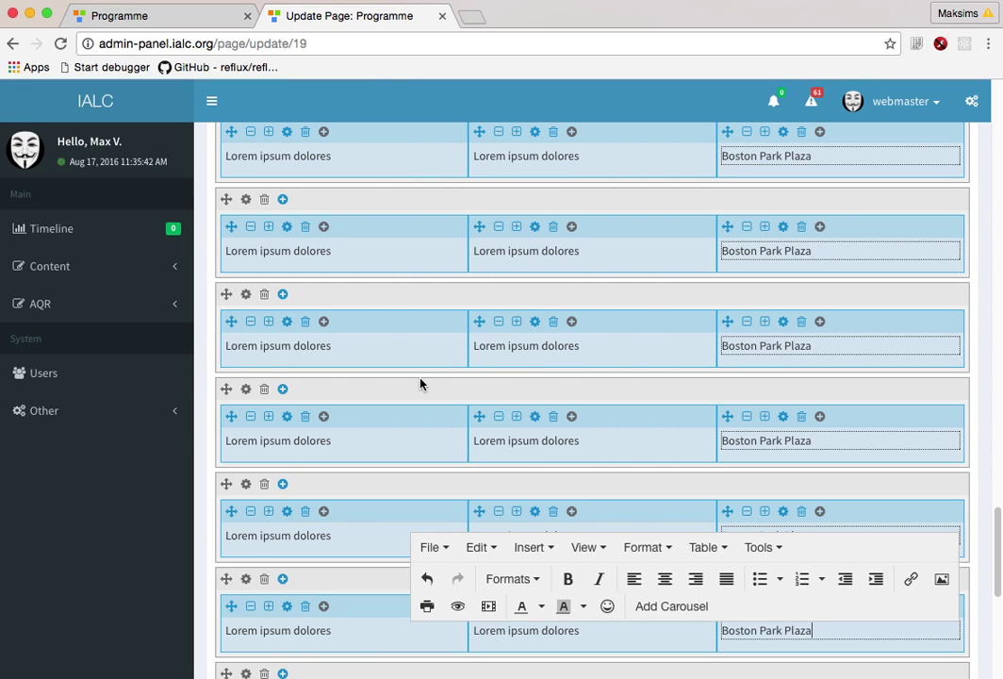
# Clear the placeholder text from the first column of the two rows directly below the Morning row
pyautogui.scroll(3, 420, 383)
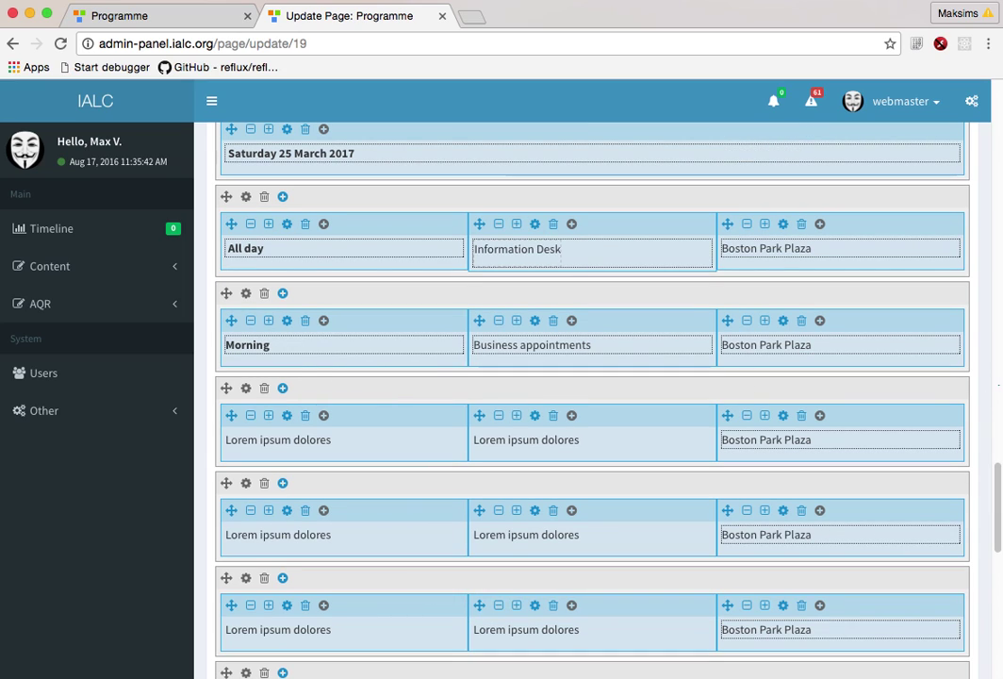
pyautogui.press('super+grave')
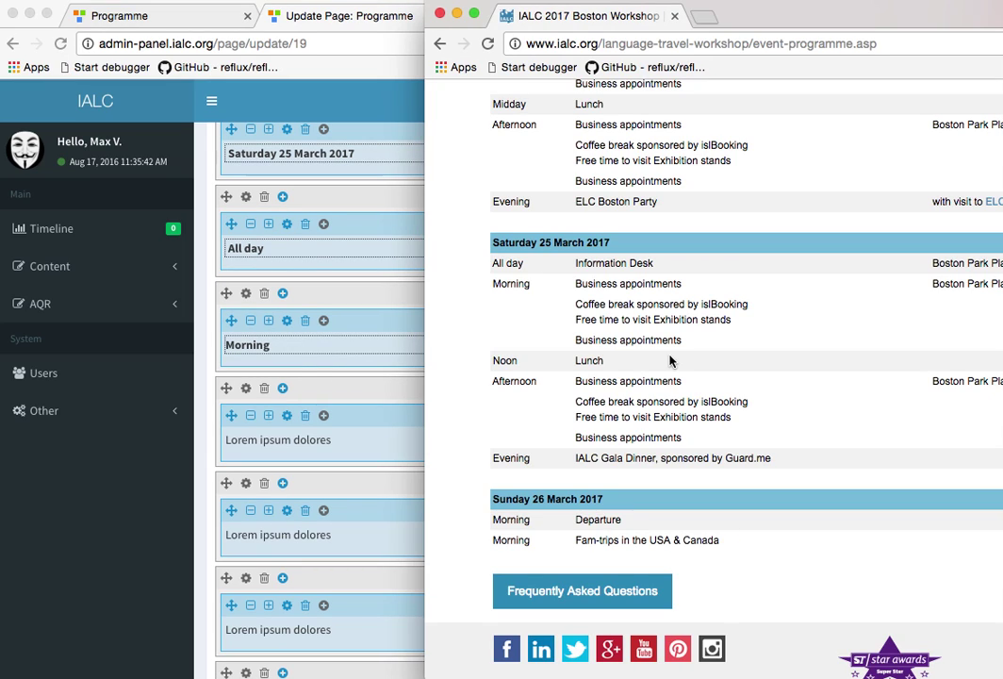
pyautogui.click(400, 366)
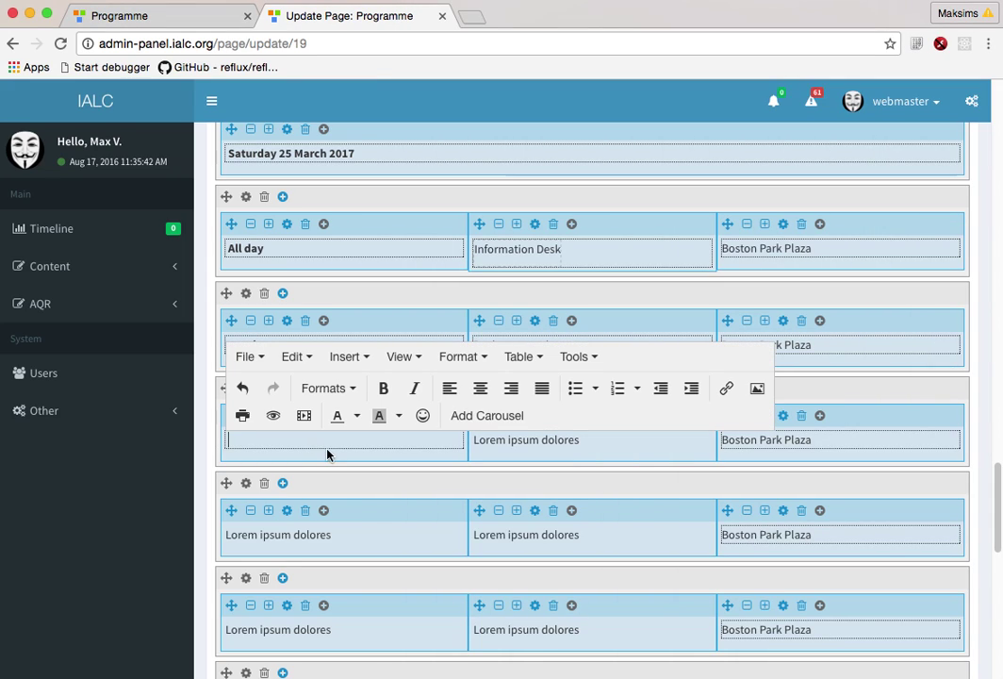
pyautogui.click(303, 534)
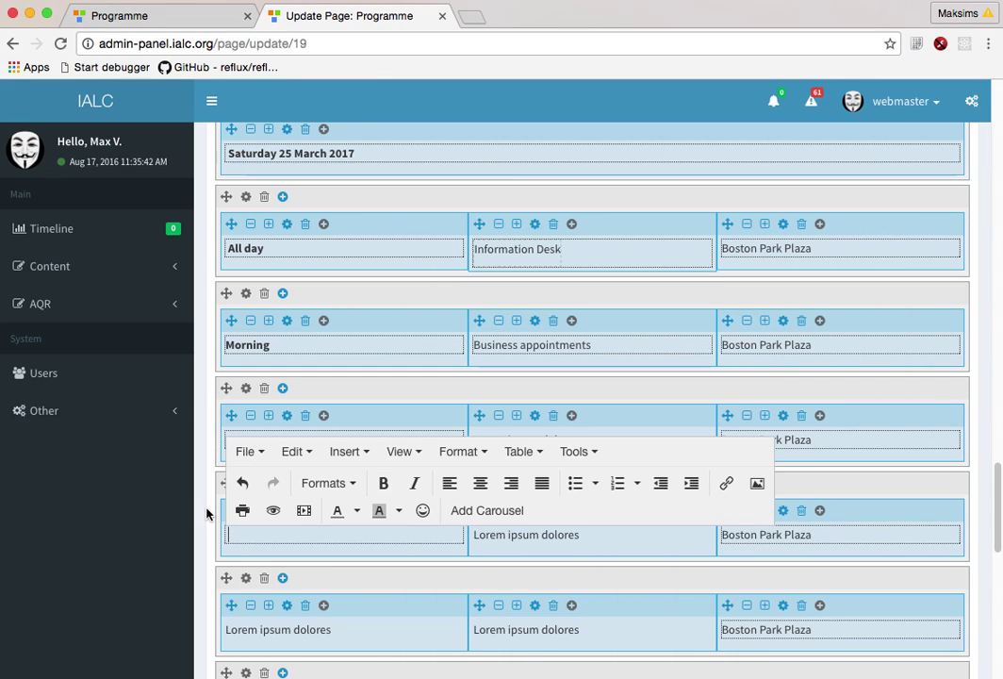
pyautogui.click(199, 511)
pyautogui.click(1002, 429)
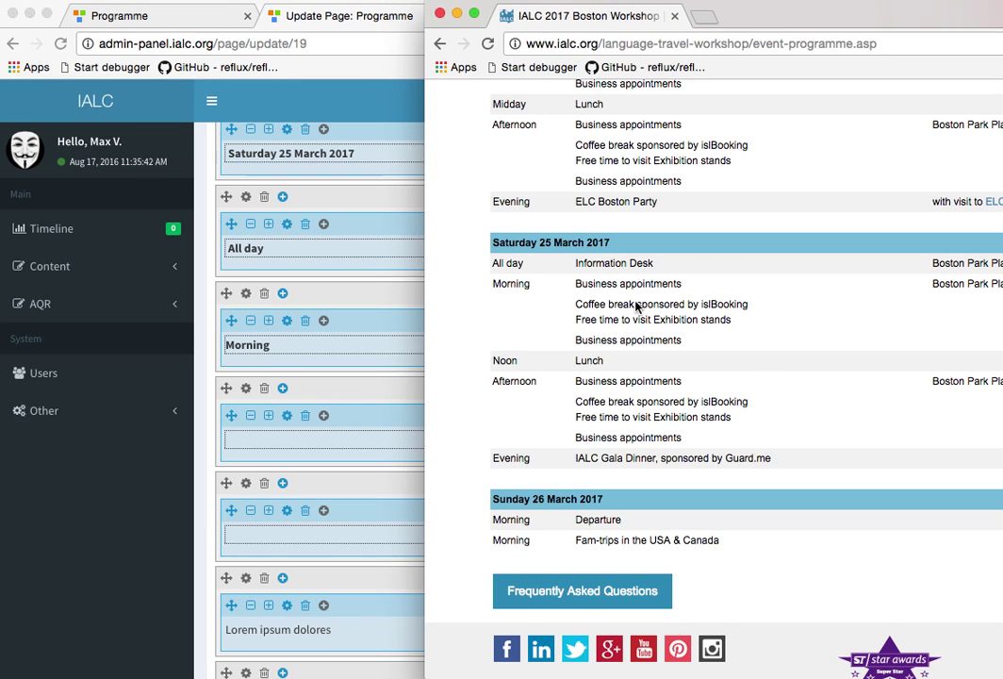
# Copy "Coffee break sponsored by islBooking / Free time to visit Exhibition stands" from the original into the second column directly below the Morning row
pyautogui.moveTo(575, 305)
pyautogui.mouseDown()
pyautogui.moveTo(727, 317)
pyautogui.moveTo(573, 304)
pyautogui.moveTo(749, 300)
pyautogui.moveTo(733, 323)
pyautogui.moveTo(578, 307)
pyautogui.mouseUp()
pyautogui.click(745, 304)
pyautogui.click(577, 302)
pyautogui.click(204, 399)
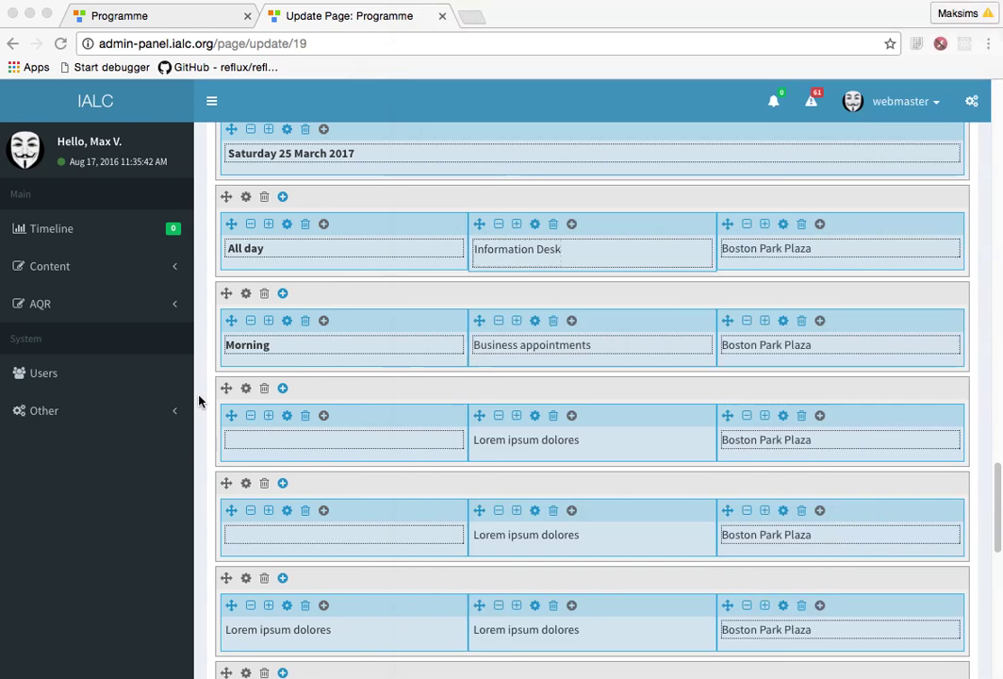
pyautogui.click(555, 436)
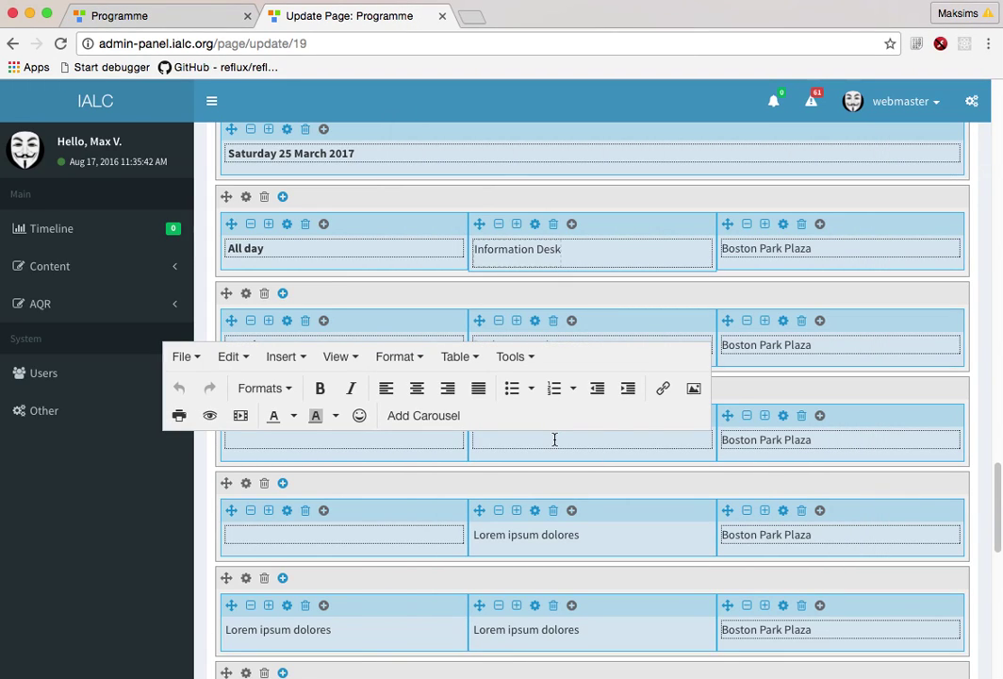
pyautogui.hotkey('ctrl', 'v')
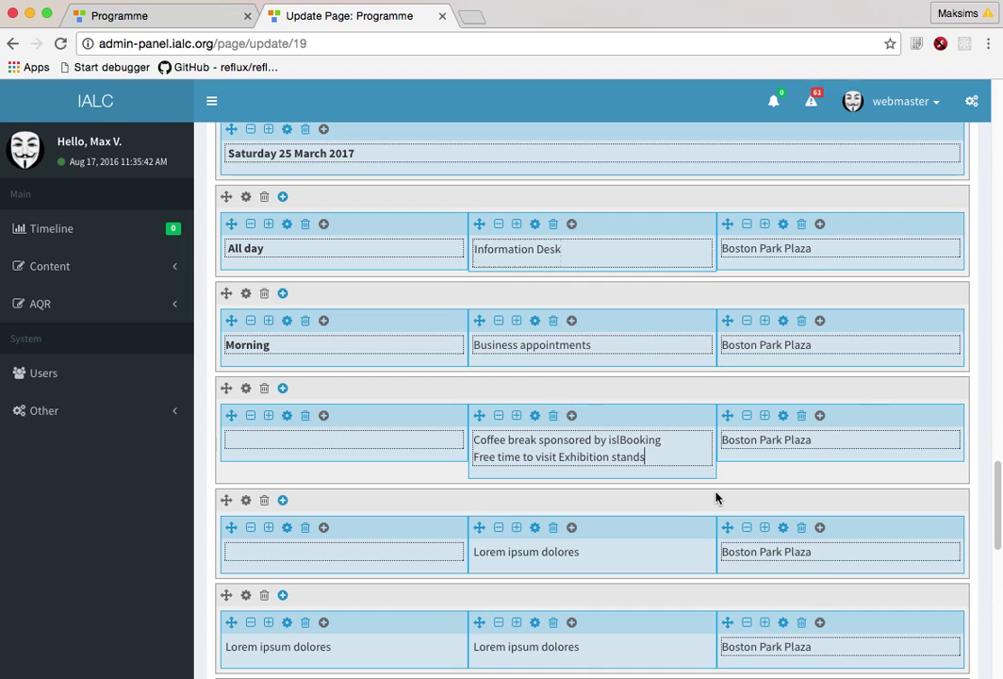
# Copy the second morning "Business appointments" entry from the original schedule into the second column of the second row below Morning
pyautogui.click(1001, 462)
pyautogui.moveTo(577, 339); pyautogui.dragTo(667, 339)
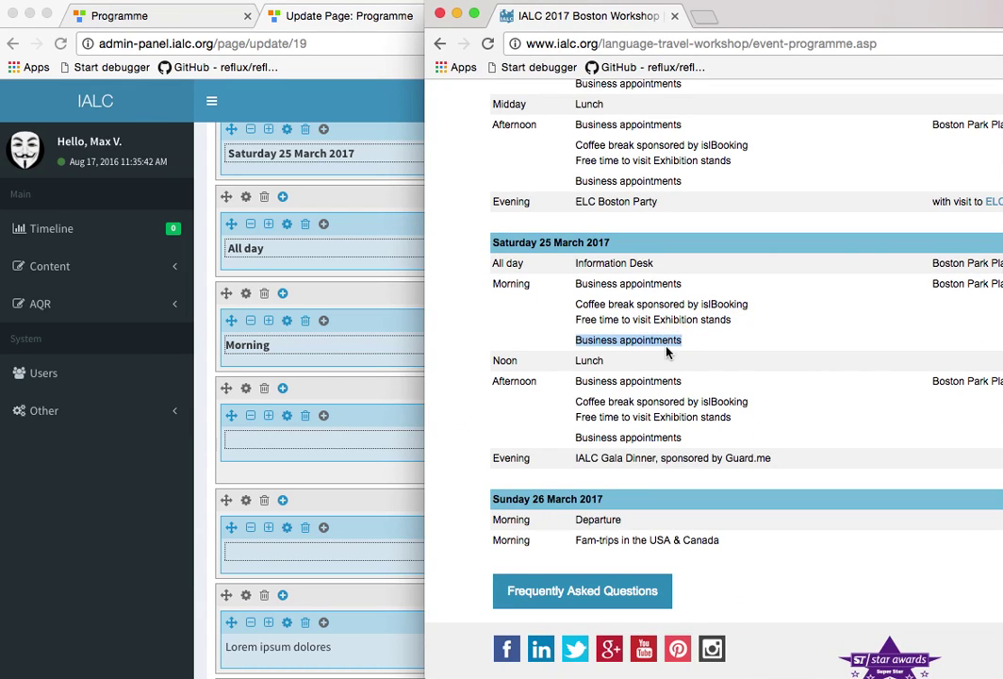
pyautogui.press('super+grave')
pyautogui.click(515, 551)
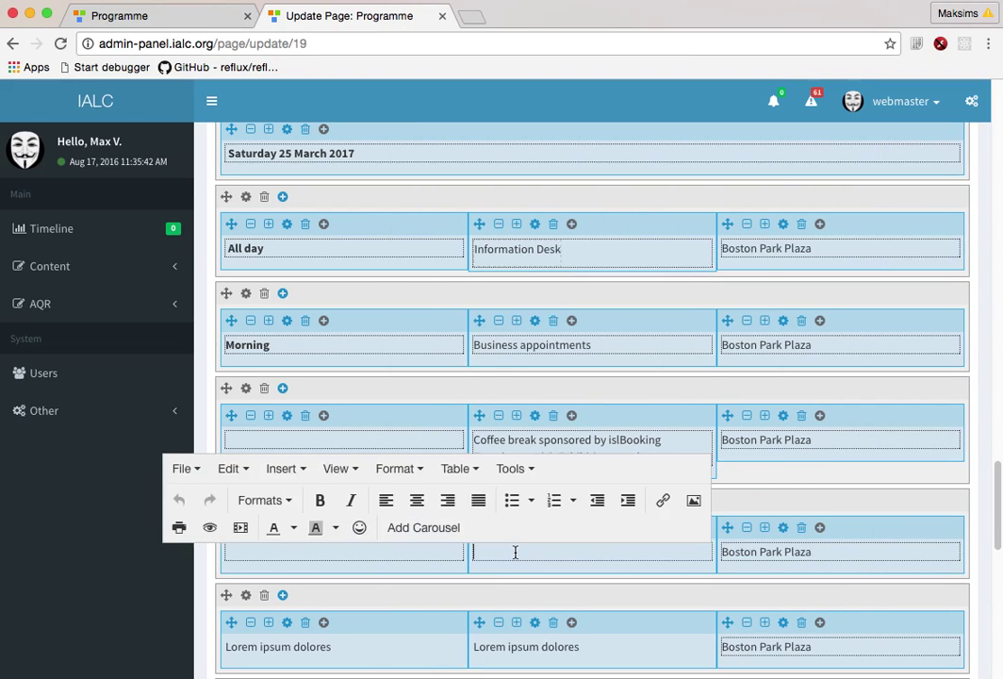
pyautogui.press('super+v')
# Copy "Noon" from the original schedule into the first column of the next placeholder row and make it bold
pyautogui.press('super+grave')
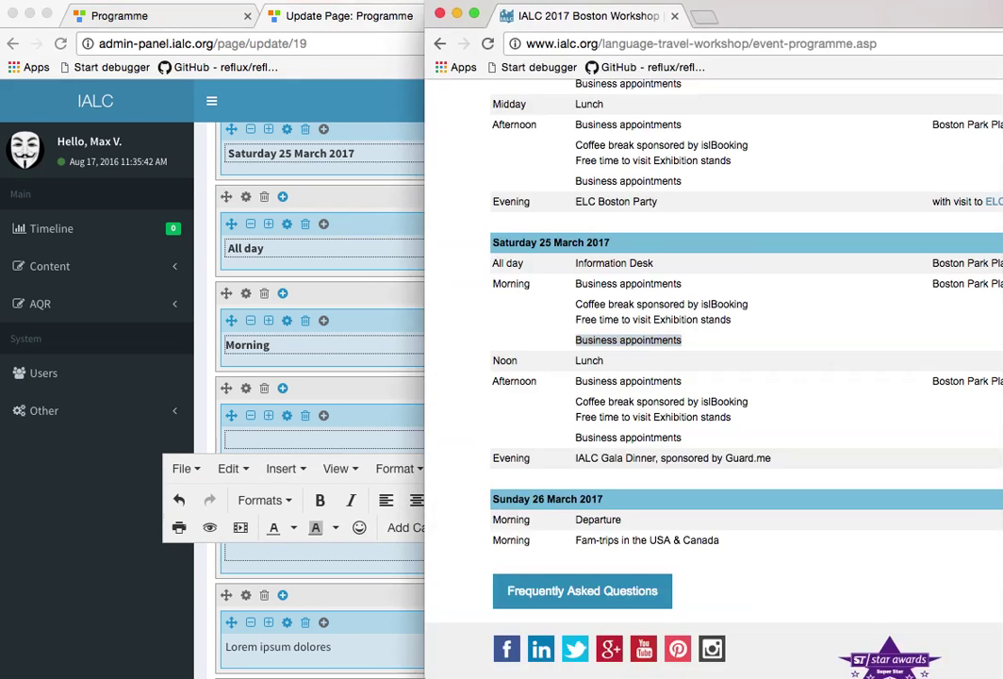
pyautogui.doubleClick(507, 359)
pyautogui.press('super+grave')
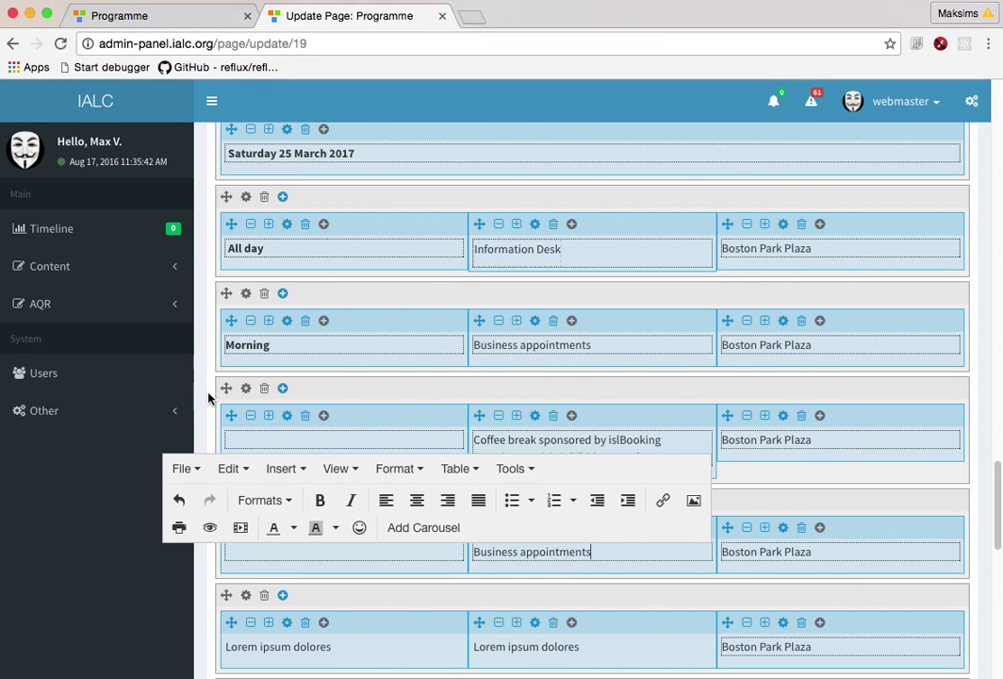
pyautogui.scroll(-2, 287, 514)
pyautogui.click(290, 564)
pyautogui.hotkey('ctrl', 'v')
pyautogui.doubleClick(241, 561)
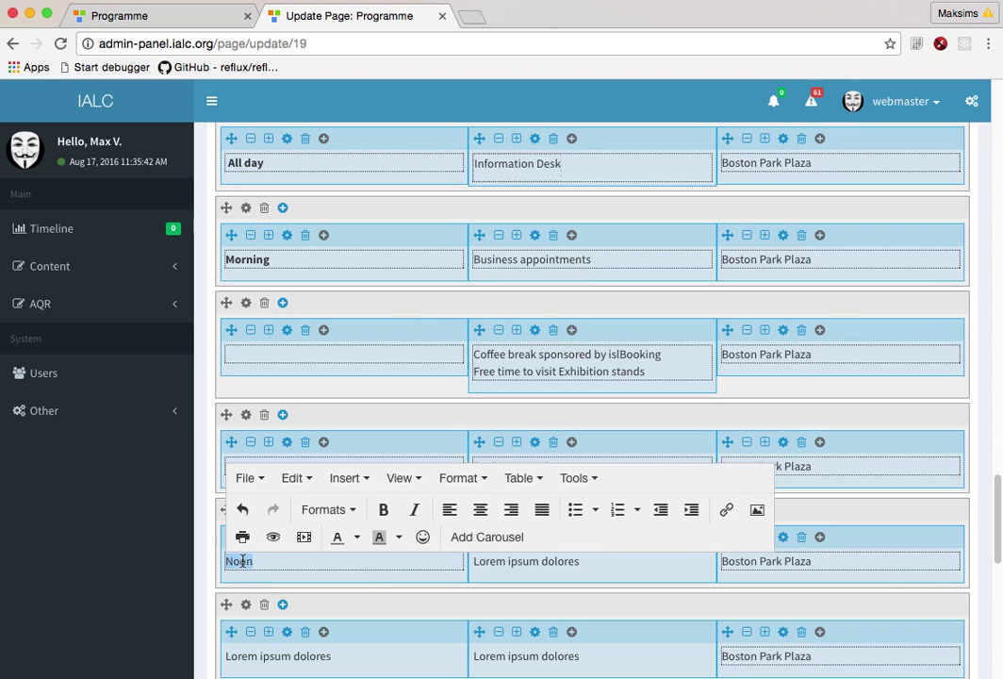
pyautogui.click(383, 509)
# Copy "Lunch" from the original schedule into the second column of the Noon row
pyautogui.press('super+grave')
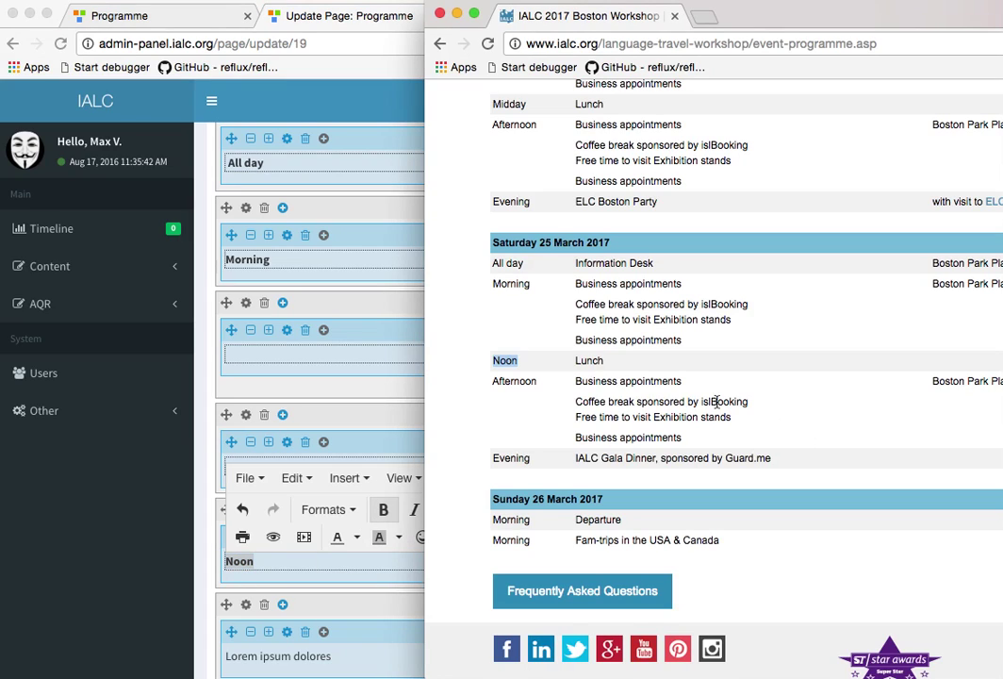
pyautogui.doubleClick(588, 361)
pyautogui.press('super+c')
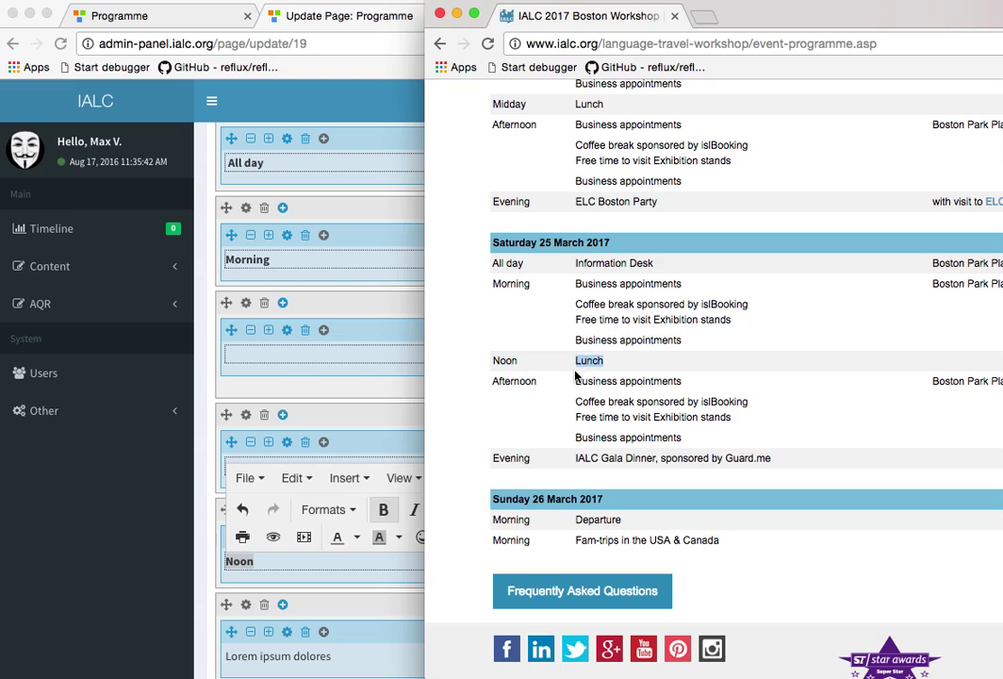
pyautogui.press('super+grave')
pyautogui.click(532, 561)
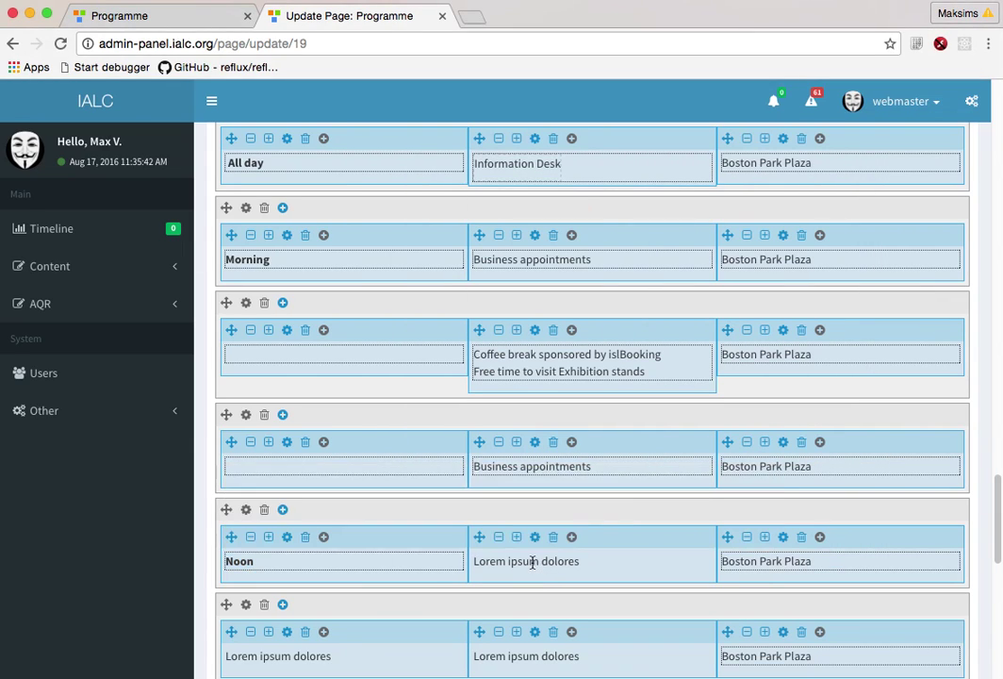
pyautogui.press('super+v')
# Delete "Boston Park Plaza" from the third column of the Noon row
pyautogui.tripleClick(784, 561)
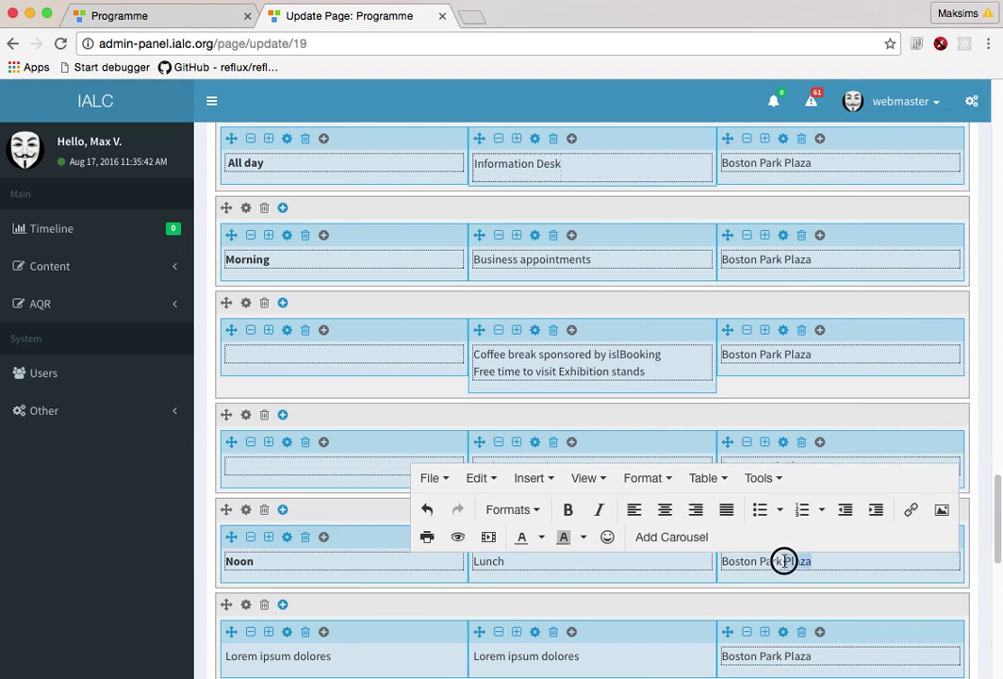
pyautogui.press('BackSpace')
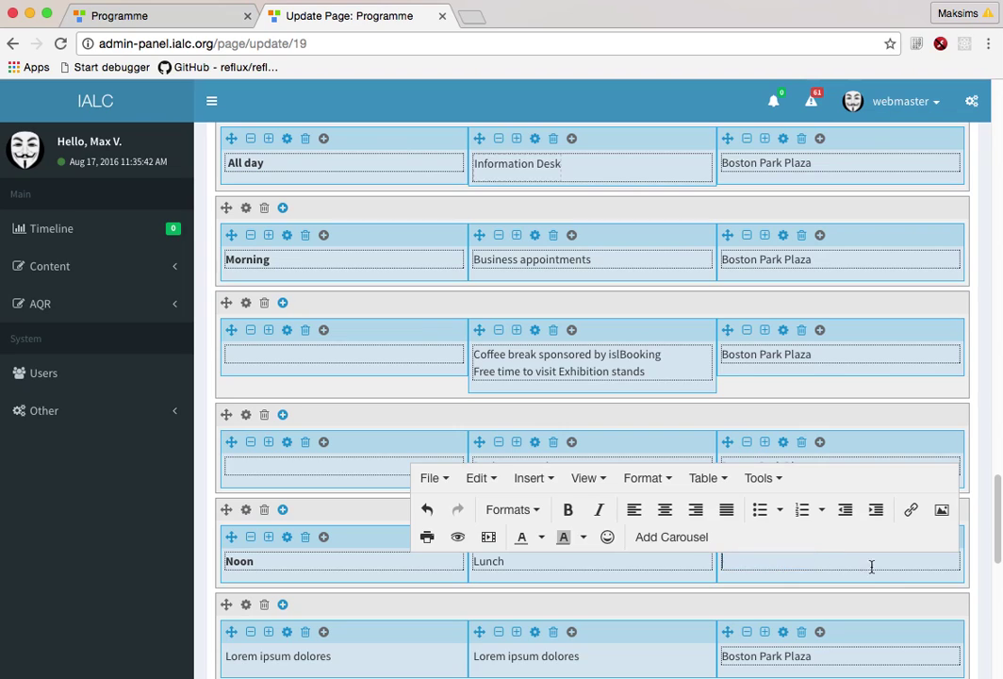
pyautogui.click(974, 580)
# Copy "Afternoon" from the original schedule into the first column of the row below Noon and make it bold
pyautogui.scroll(-1, 974, 582)
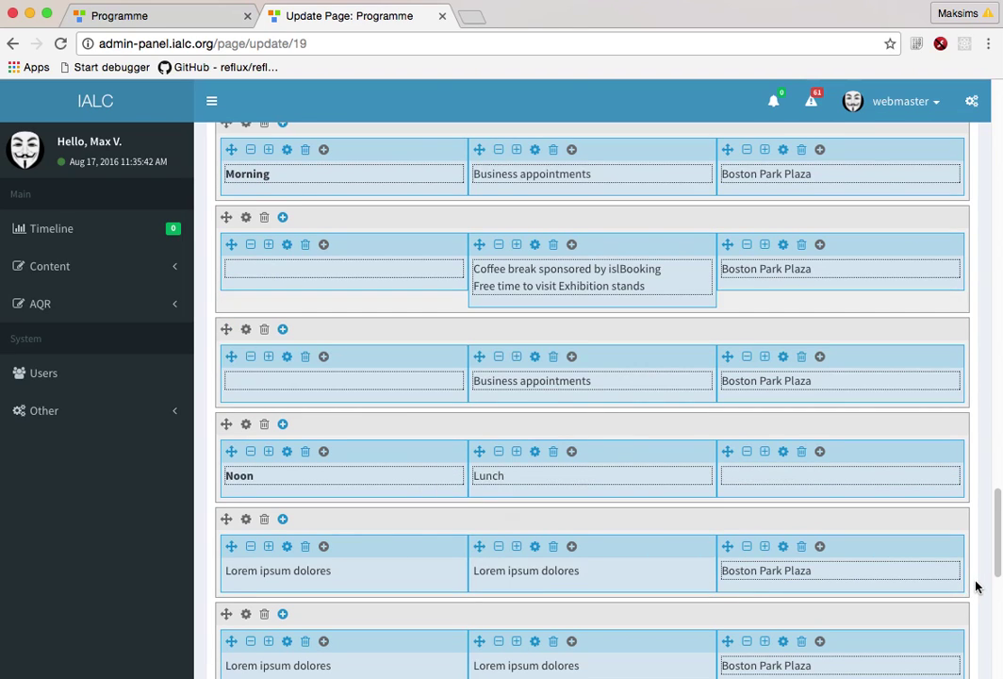
pyautogui.press('super+grave')
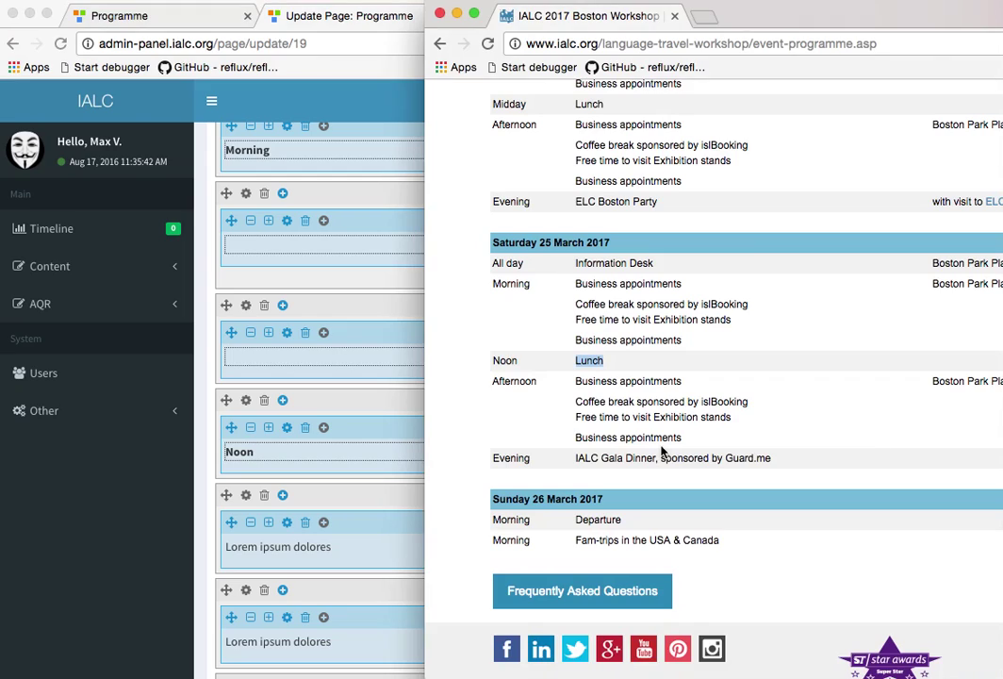
pyautogui.doubleClick(515, 380)
pyautogui.press('super+c')
pyautogui.click(208, 491)
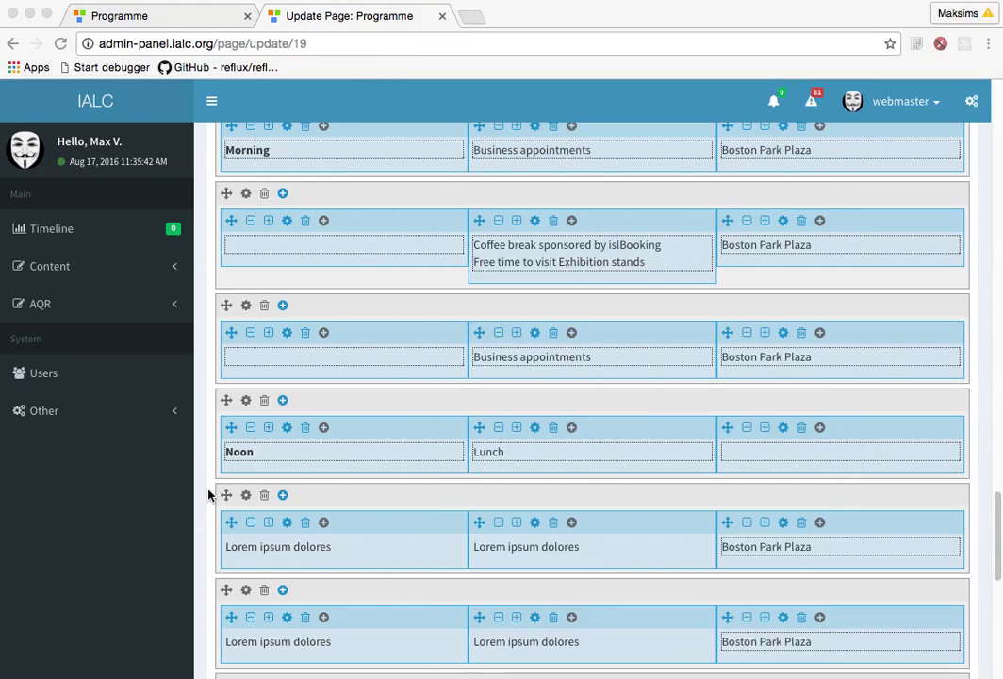
pyautogui.click(262, 540)
pyautogui.press('super+v')
pyautogui.doubleClick(252, 545)
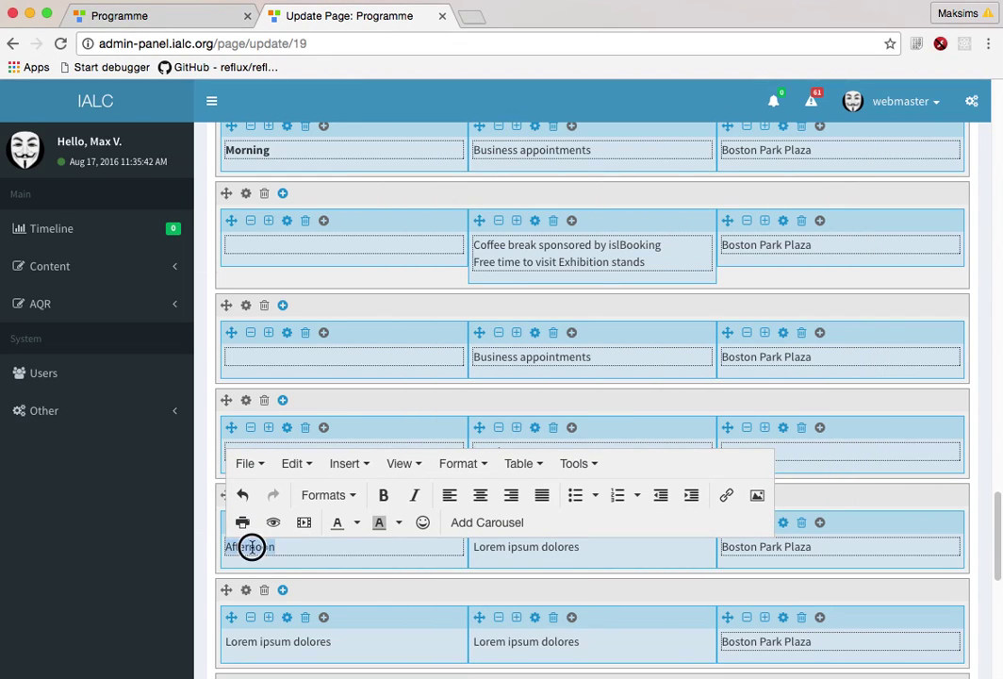
pyautogui.click(384, 495)
# Copy "Business appointments" from the original schedule into the second column of the Afternoon row
pyautogui.press('super+Tab')
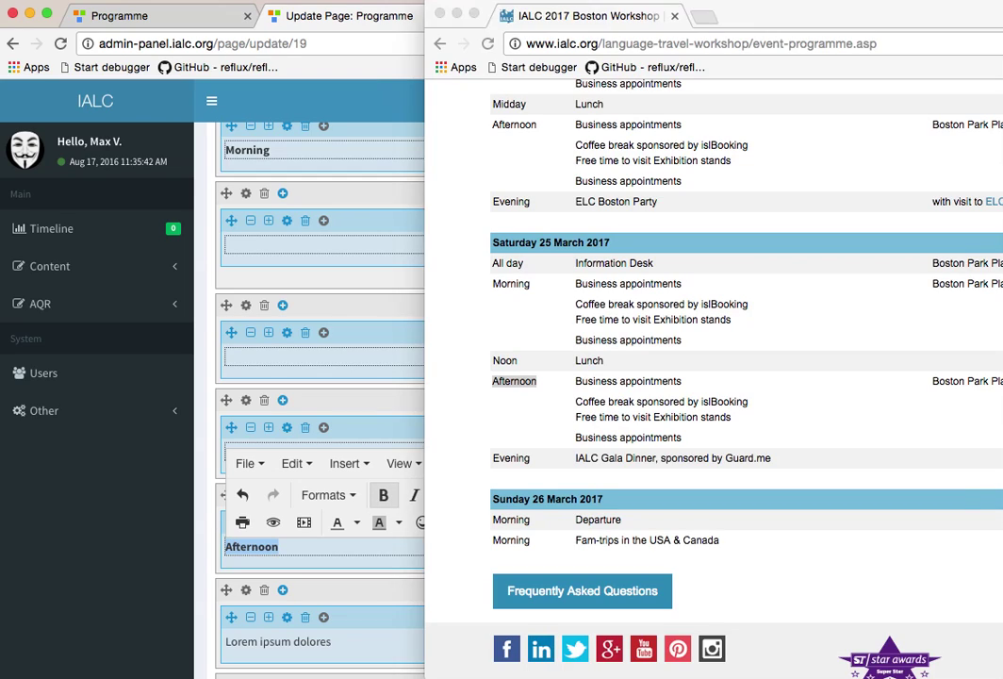
pyautogui.moveTo(576, 382); pyautogui.dragTo(689, 381)
pyautogui.press('super+c')
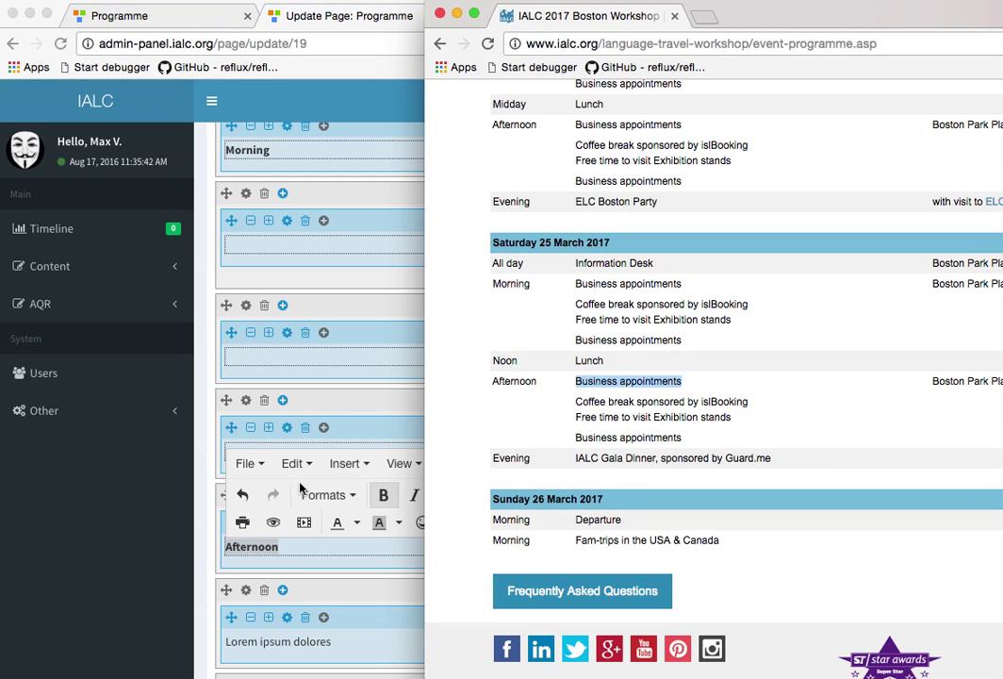
pyautogui.click(203, 493)
pyautogui.scroll(-1, 276, 515)
pyautogui.click(495, 542)
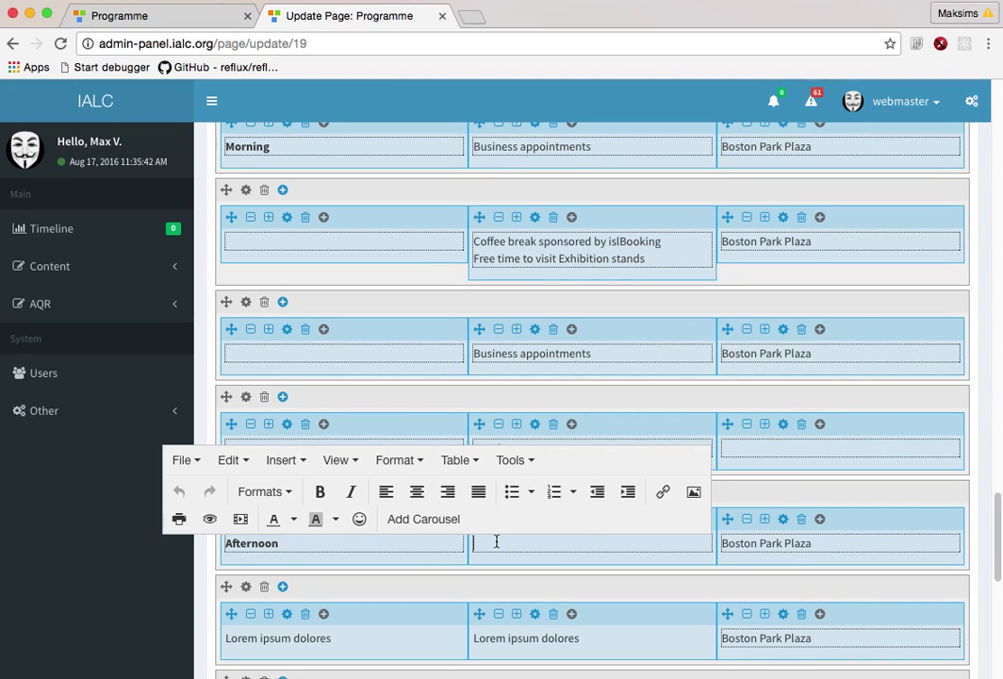
pyautogui.press('super+v')
# Copy the afternoon coffee break and Exhibition stands lines into the second column directly below the Afternoon row, and clear that row's first column
pyautogui.press('super+Tab')
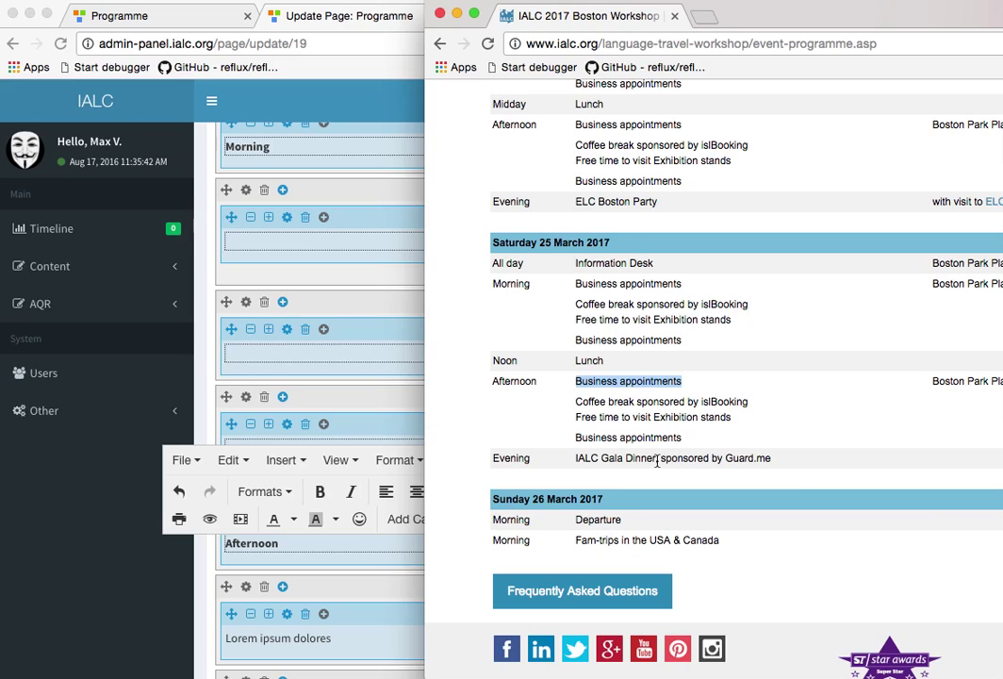
pyautogui.moveTo(571, 408); pyautogui.dragTo(738, 420)
pyautogui.press('super+c')
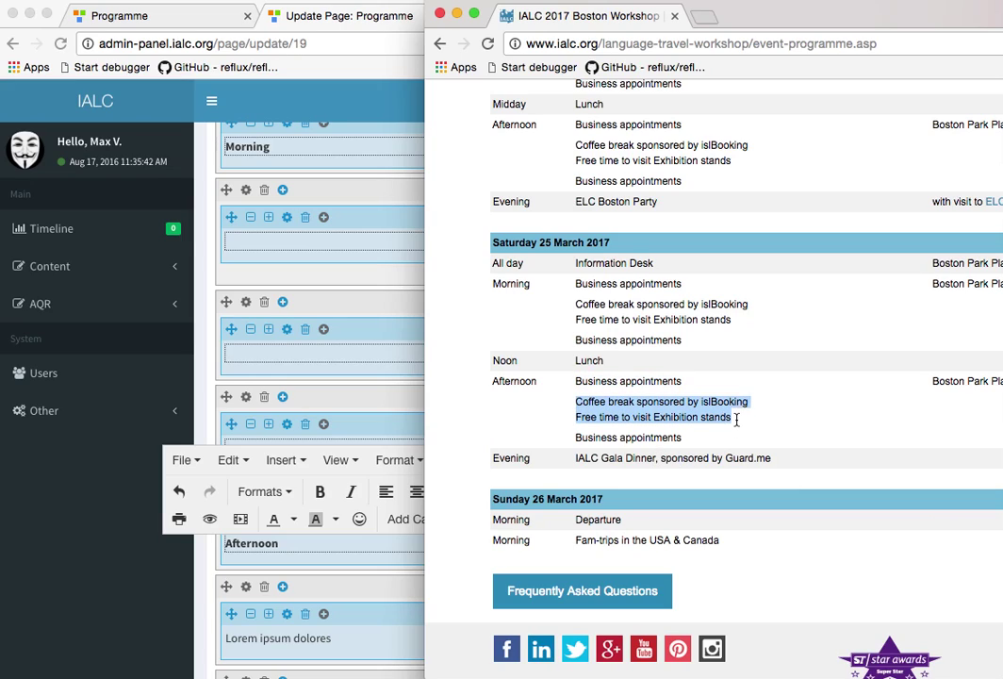
pyautogui.click(205, 557)
pyautogui.scroll(-2, 500, 585)
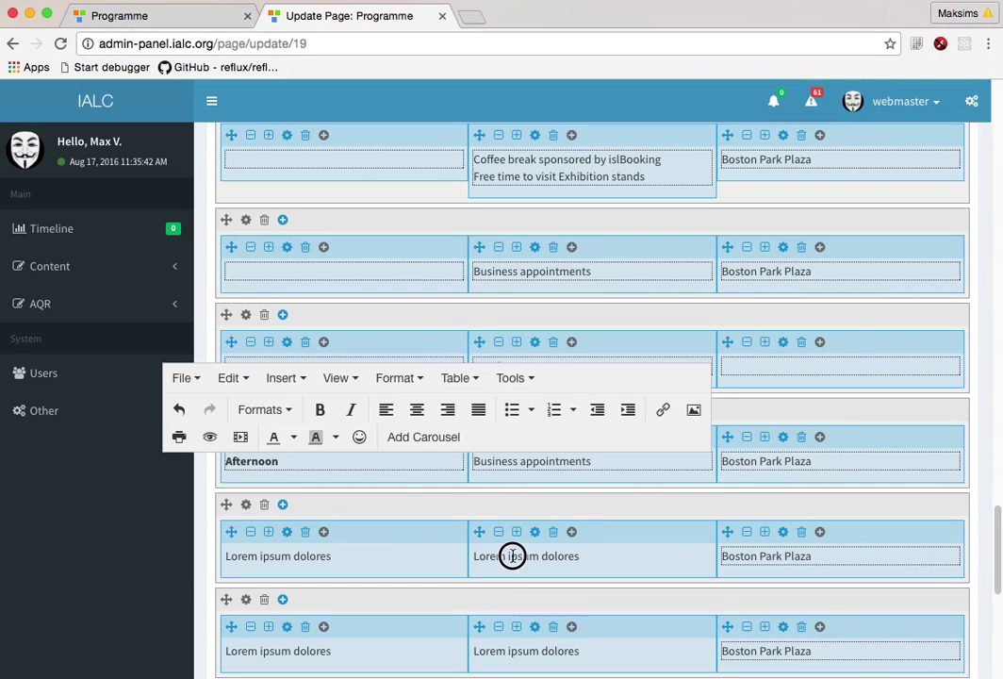
pyautogui.click(512, 557)
pyautogui.press('super+v')
pyautogui.click(311, 560)
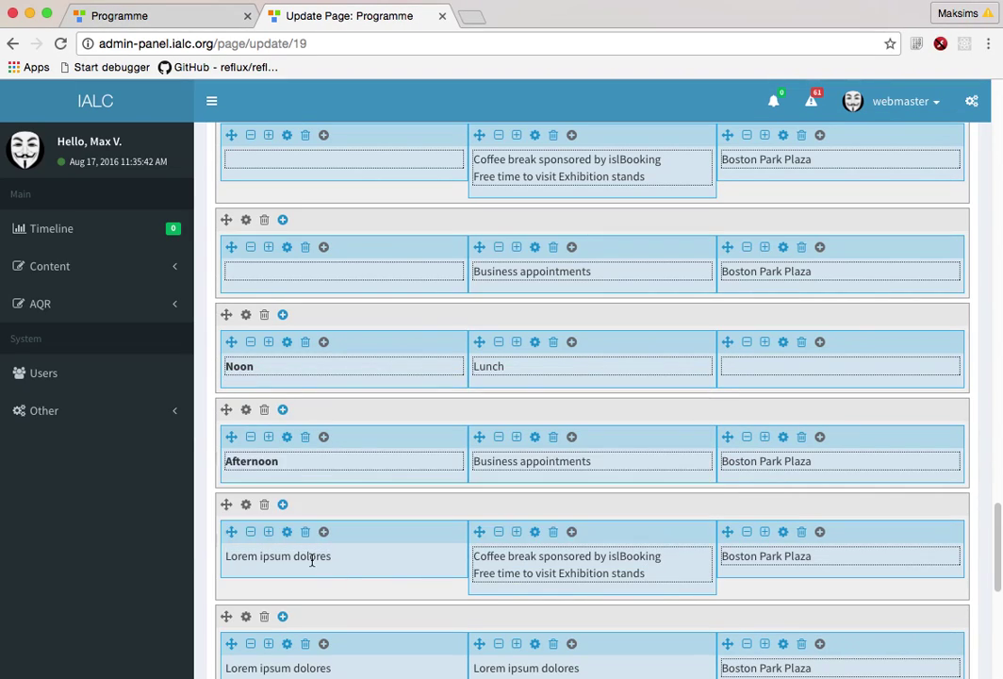
# Copy the last afternoon "Business appointments" entry into the second column of the second row below Afternoon, and clear that row's first column
pyautogui.press('super+grave')
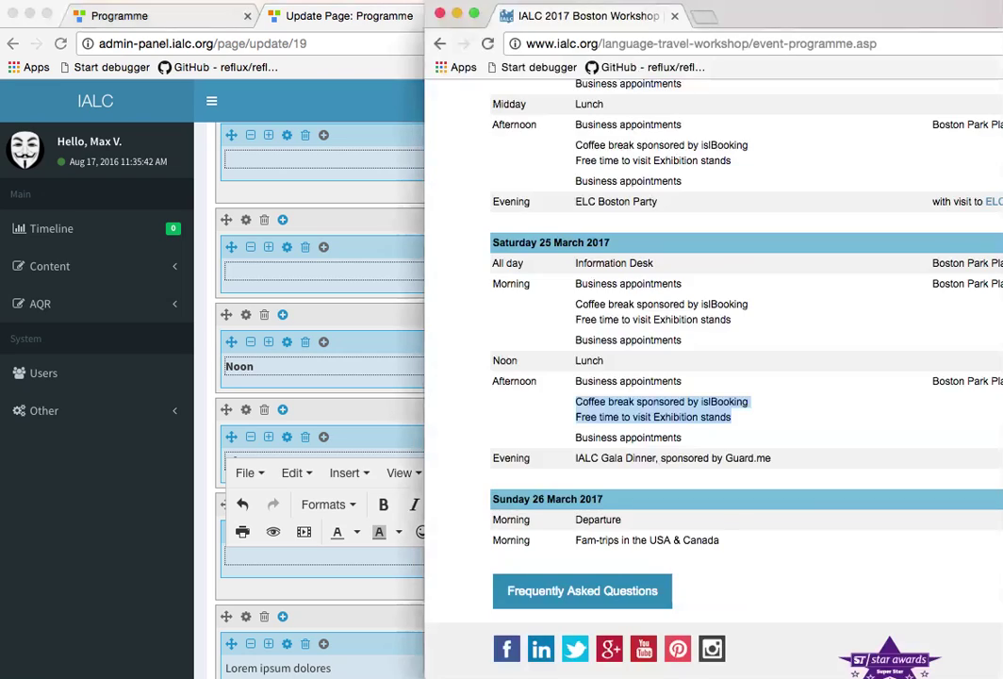
pyautogui.moveTo(705, 436); pyautogui.dragTo(579, 438)
pyautogui.hotkey('ctrl', 'c')
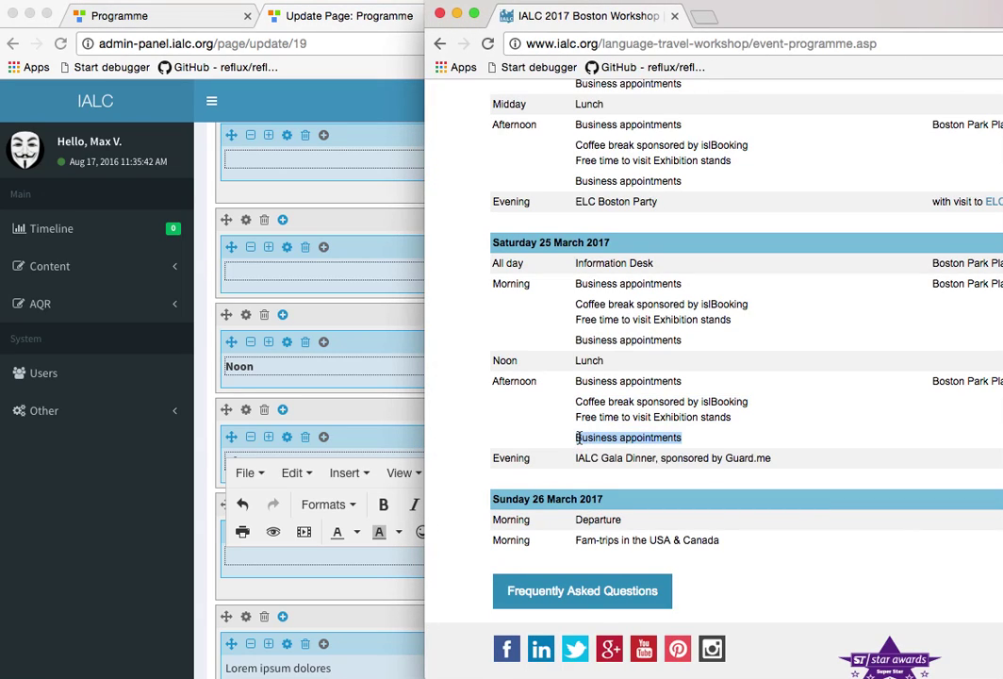
pyautogui.click(312, 573)
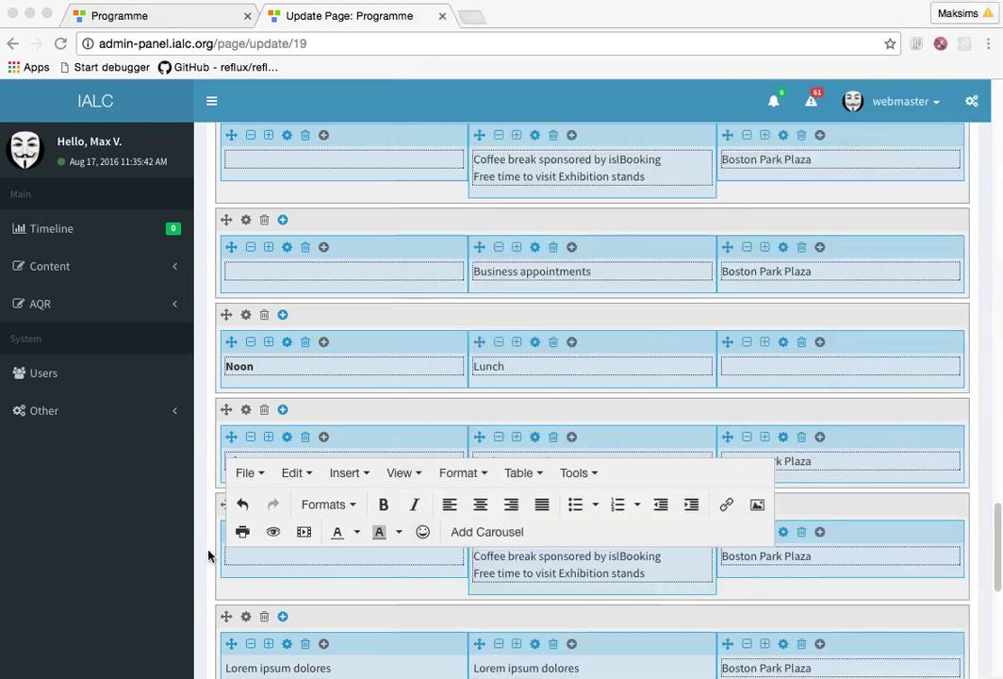
pyautogui.scroll(-3, 208, 555)
pyautogui.click(528, 561)
pyautogui.hotkey('ctrl', 'v')
pyautogui.click(330, 559)
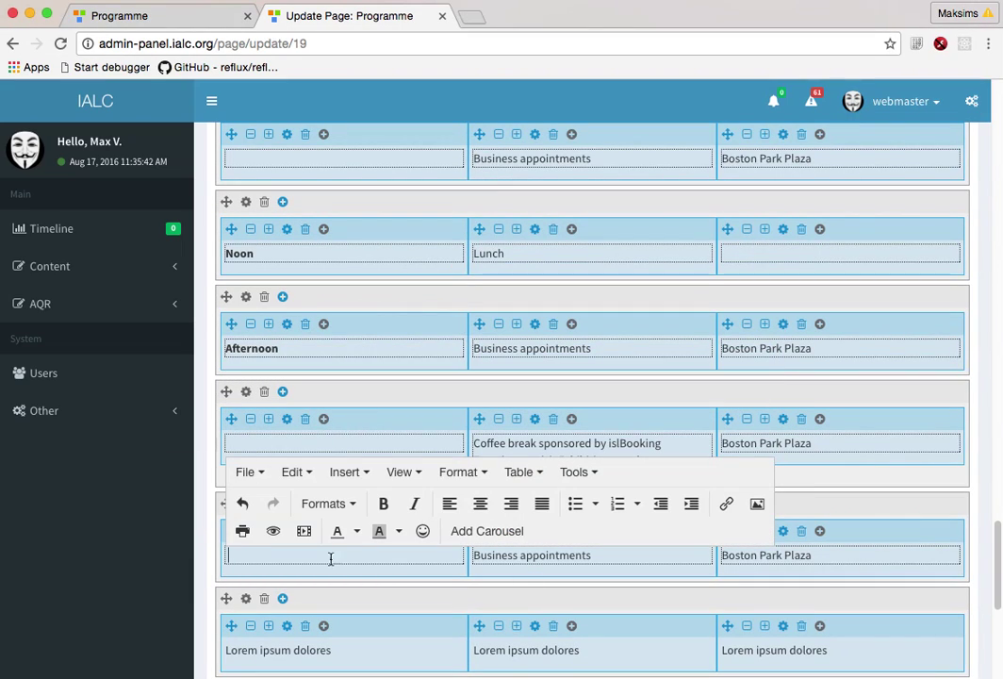
# Copy "Evening" from the original Saturday schedule into the first column of the next placeholder row and make it bold
pyautogui.click(1000, 560)
pyautogui.scroll(-1, 627, 518)
pyautogui.doubleClick(506, 439)
pyautogui.hotkey('ctrl', 'c')
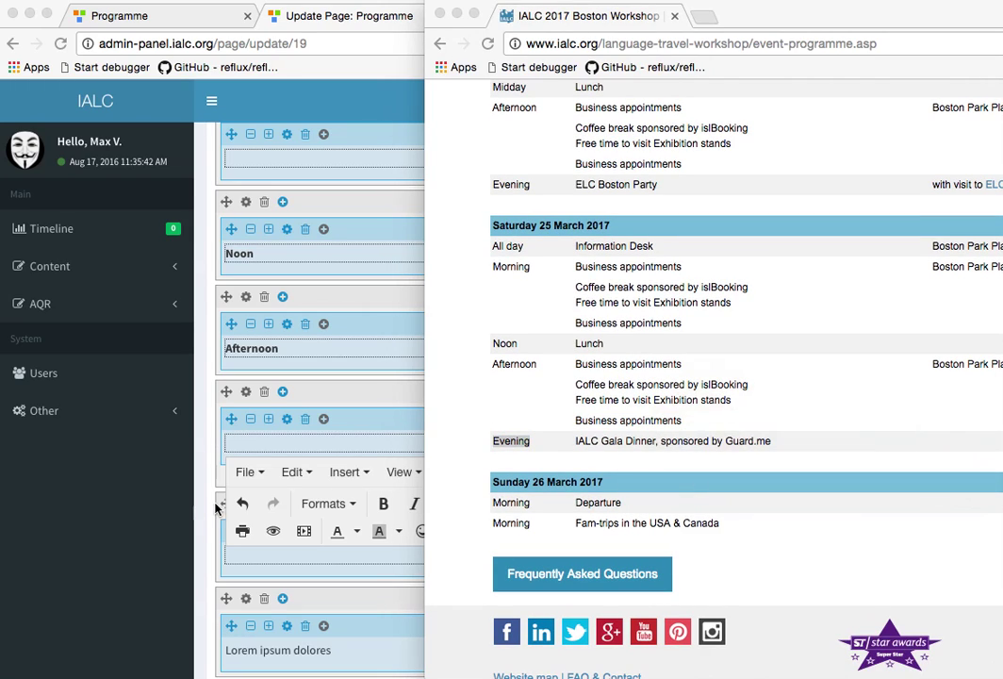
pyautogui.click(217, 503)
pyautogui.scroll(-5, 281, 582)
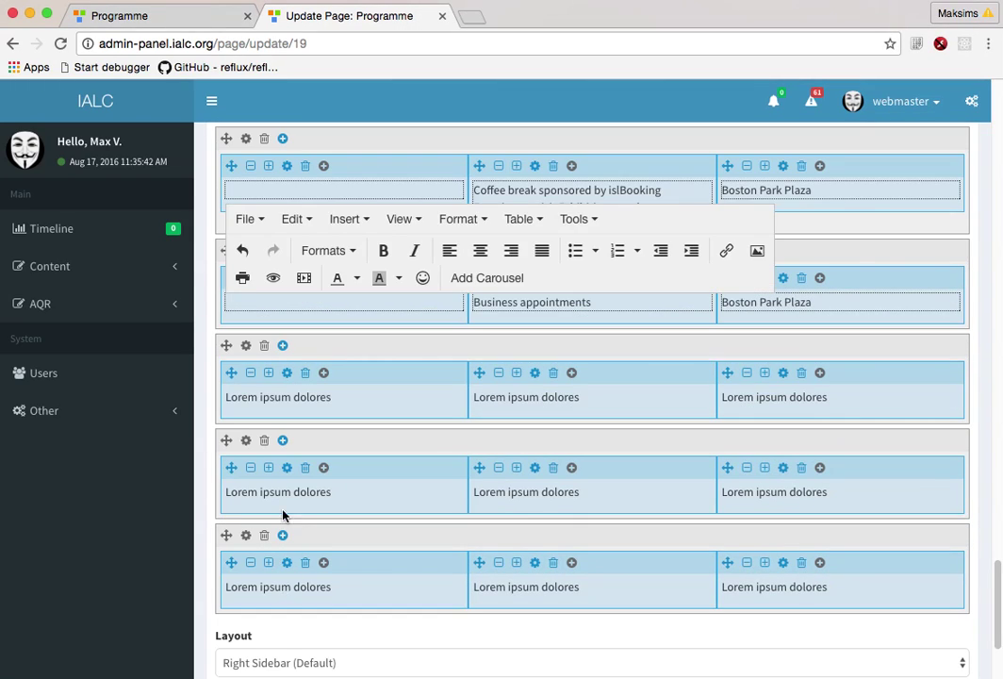
pyautogui.click(293, 400)
pyautogui.hotkey('ctrl', 'v')
pyautogui.doubleClick(245, 401)
pyautogui.click(385, 352)
# Copy "IALC Gala Dinner, sponsored by Guard.me" into the second column of the Evening row and clear the placeholder from its third column
pyautogui.press('super+grave')
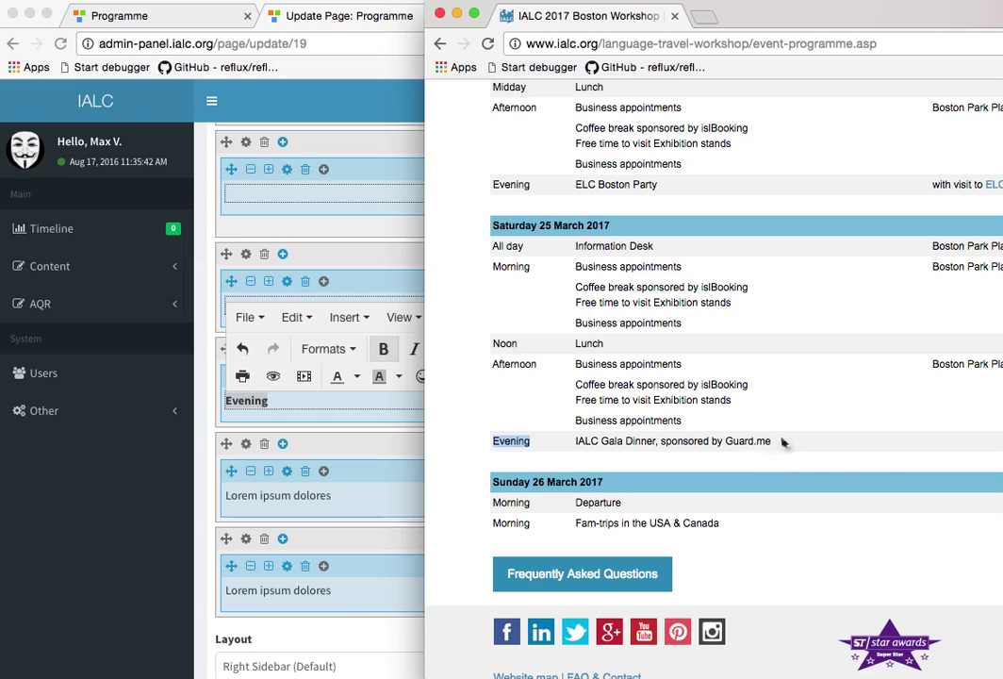
pyautogui.moveTo(773, 440); pyautogui.dragTo(575, 441)
pyautogui.press('super+c')
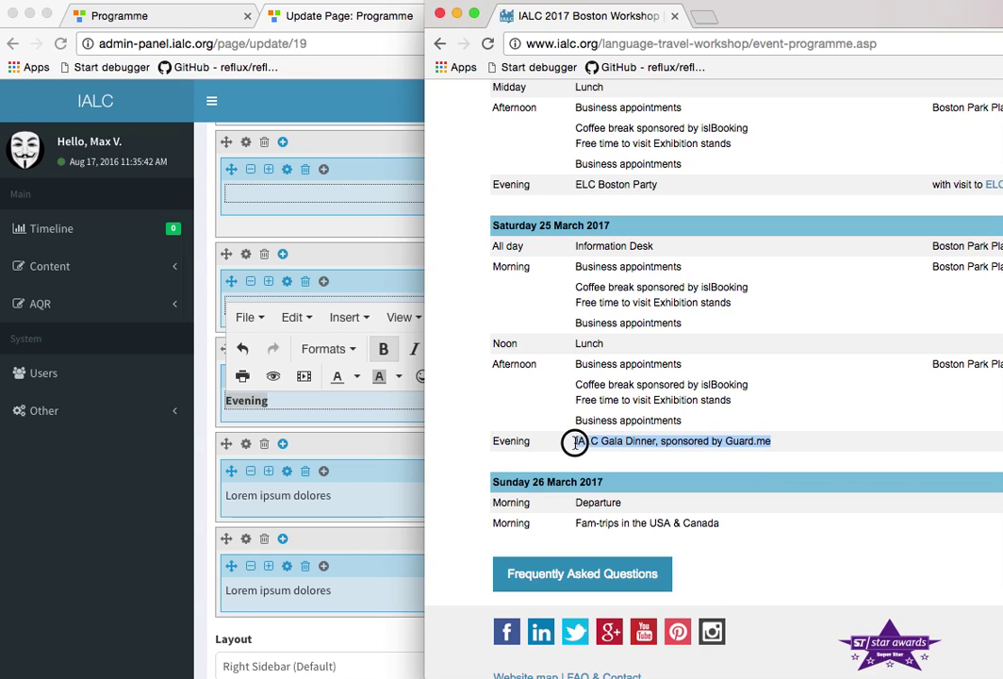
pyautogui.press('super+grave')
pyautogui.click(556, 401)
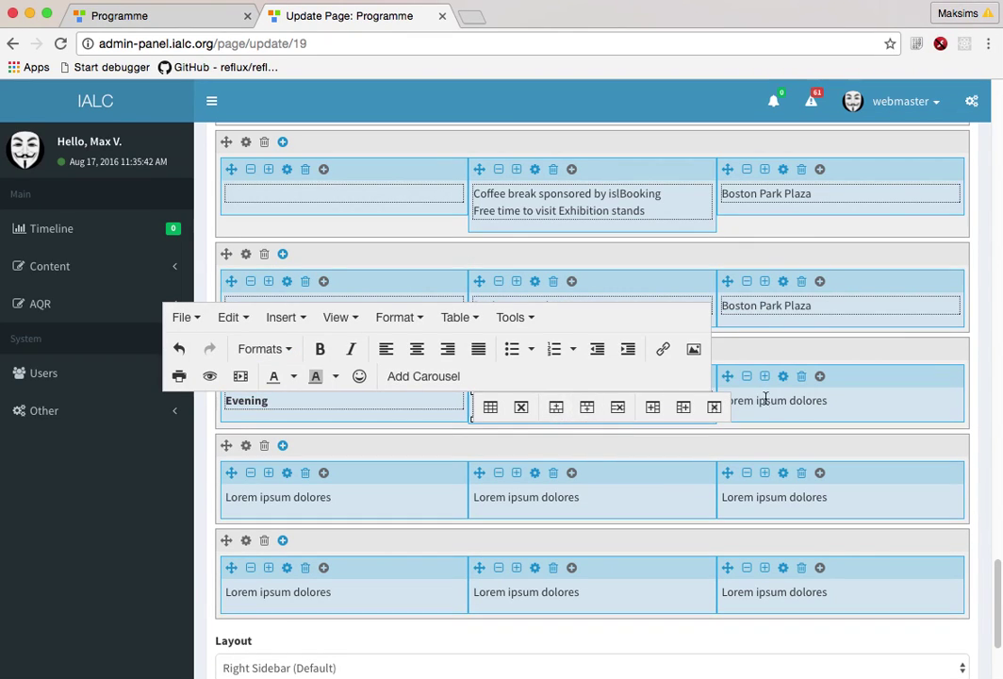
pyautogui.press('super+v')
pyautogui.click(769, 400)
pyautogui.press('super+grave')
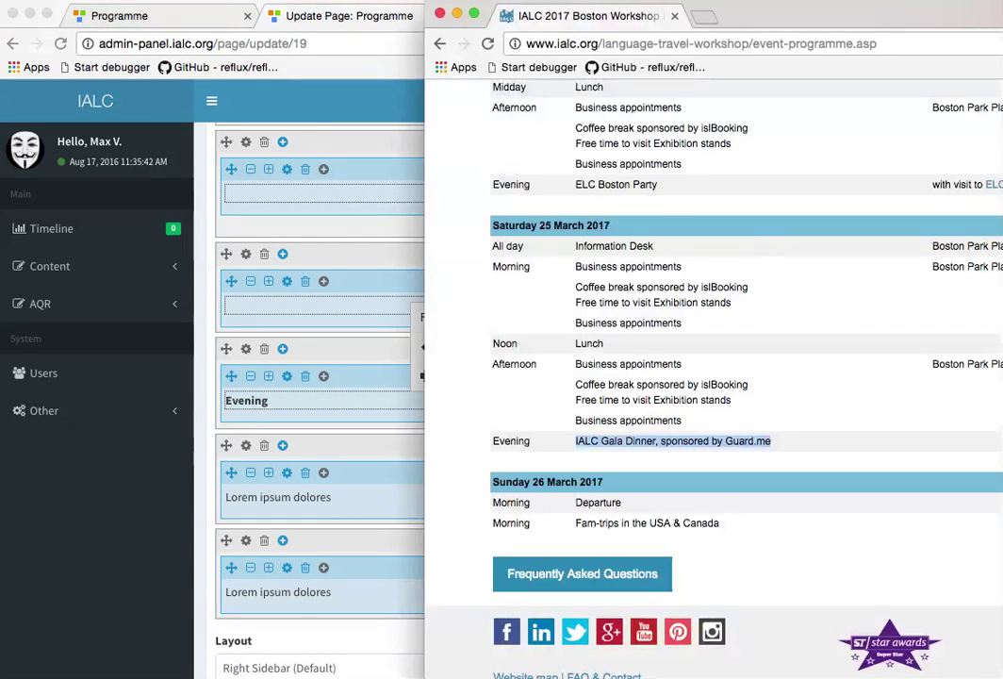
pyautogui.click(728, 483)
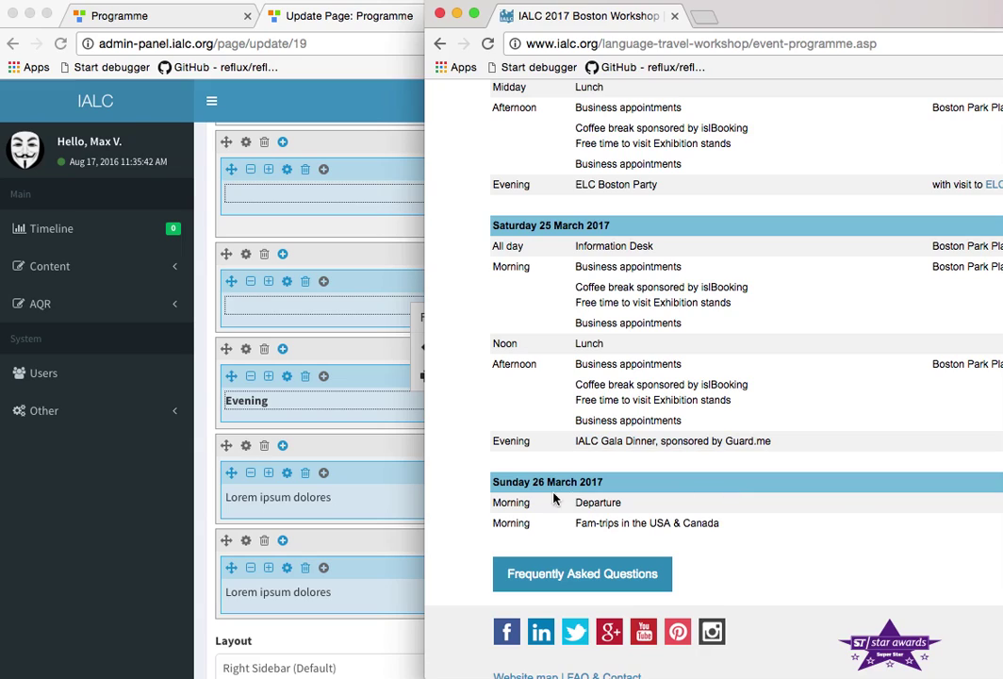
# Back in the Programme page editor, apply the Light blue container and Paragraphs no margin styles to the Saturday 25 March 2017 heading row
pyautogui.click(207, 450)
pyautogui.scroll(10, 204, 449)
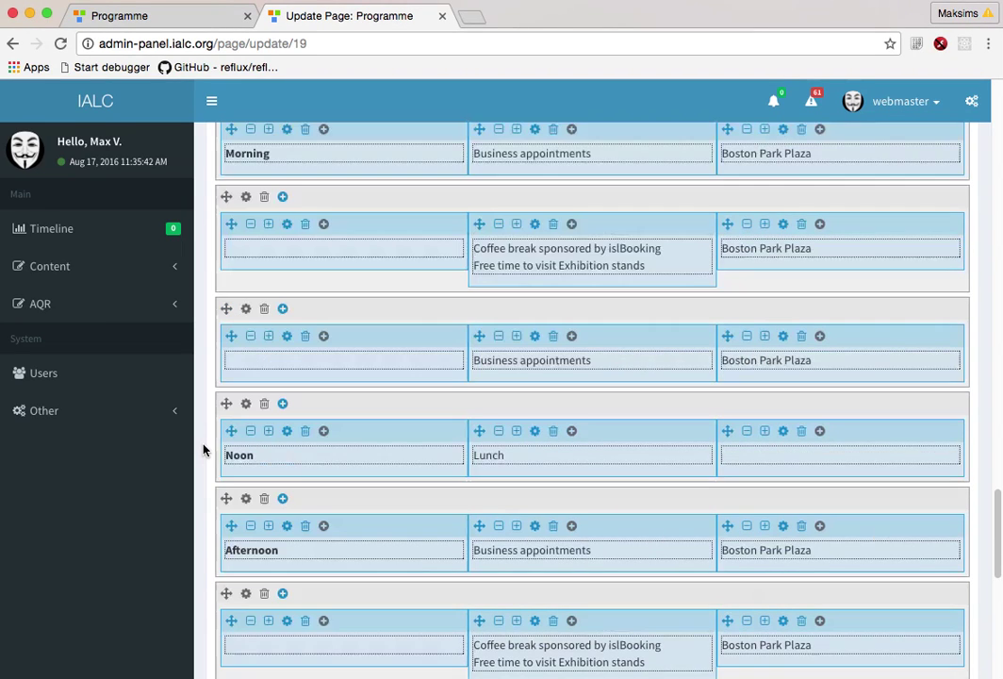
pyautogui.scroll(3, 203, 450)
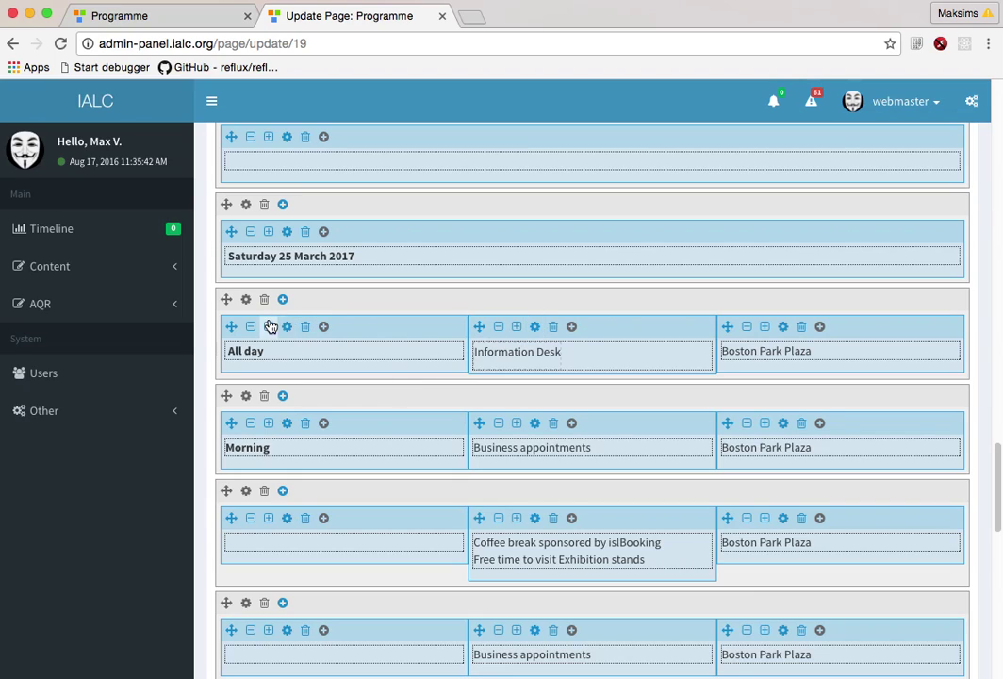
pyautogui.click(246, 300)
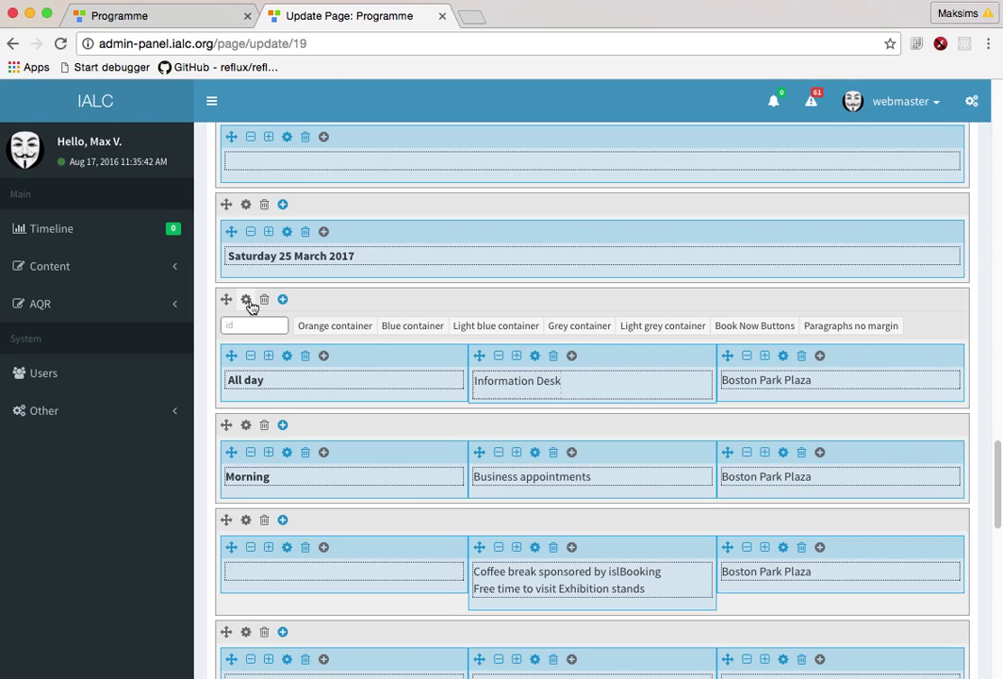
pyautogui.click(249, 302)
pyautogui.click(246, 205)
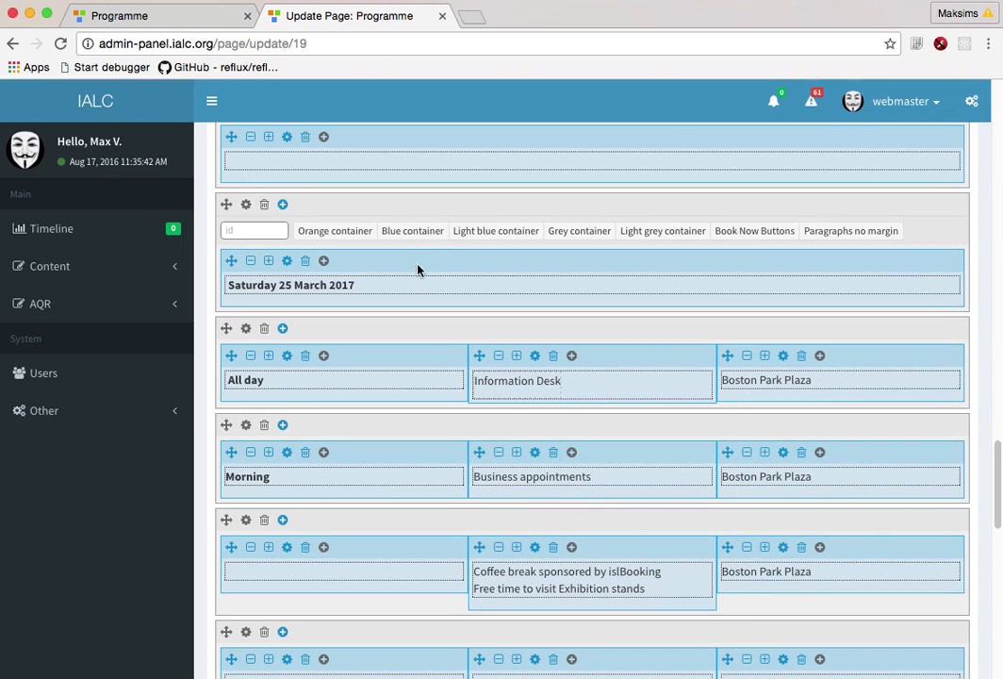
pyautogui.click(500, 233)
pyautogui.click(829, 230)
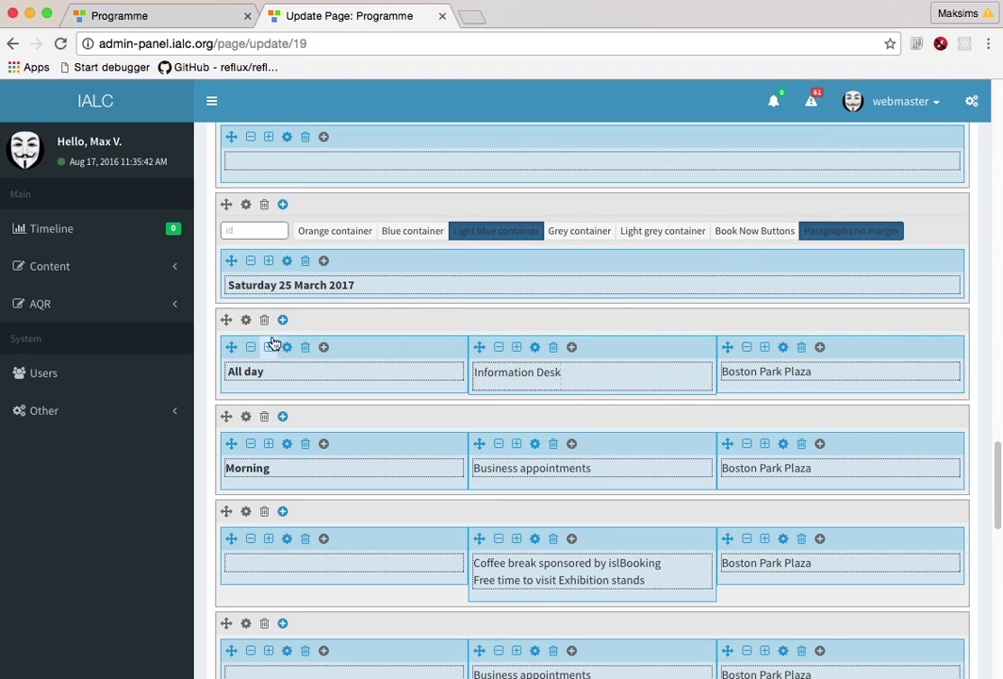
# Apply the Grey container and Paragraphs no margin styles to Saturday's All day row
pyautogui.click(245, 321)
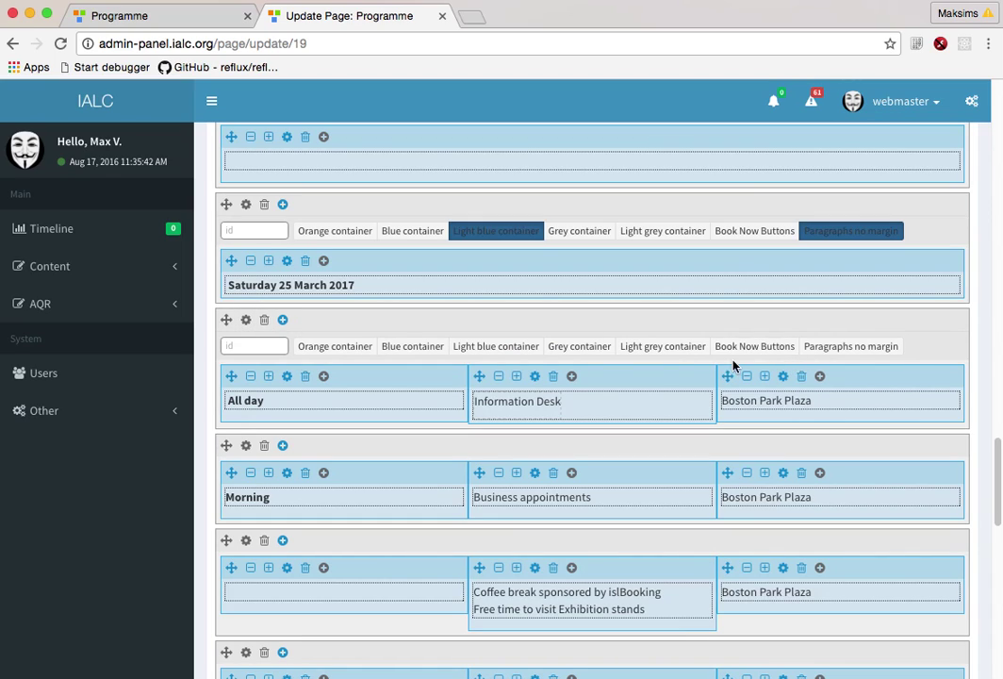
pyautogui.click(581, 348)
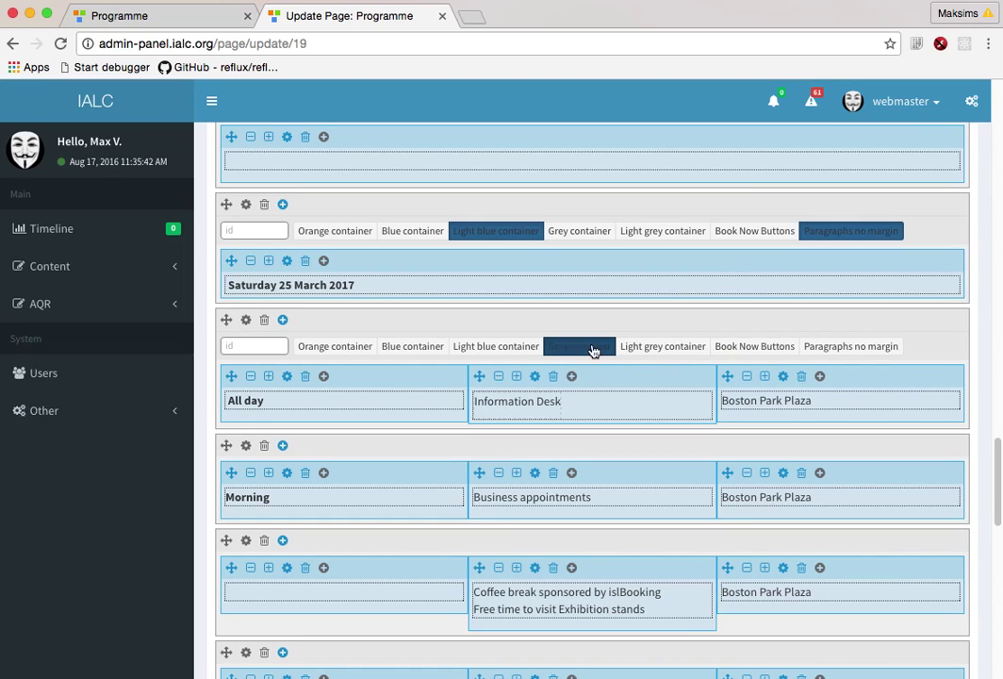
pyautogui.click(824, 347)
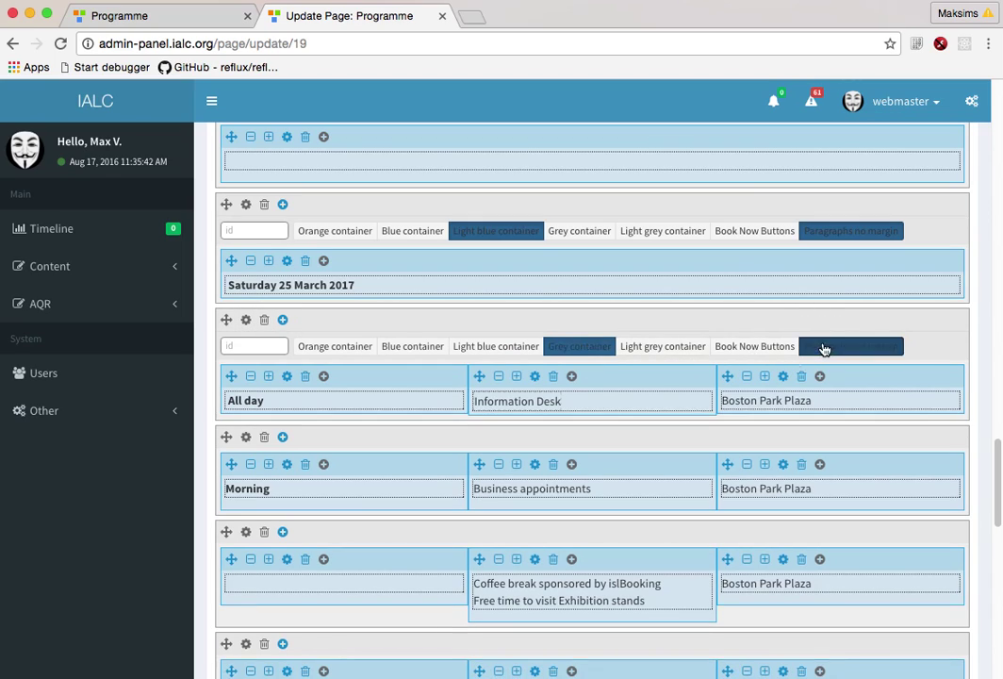
# Apply the Light grey container and Paragraphs no margin styles to Saturday's Morning row
pyautogui.click(246, 437)
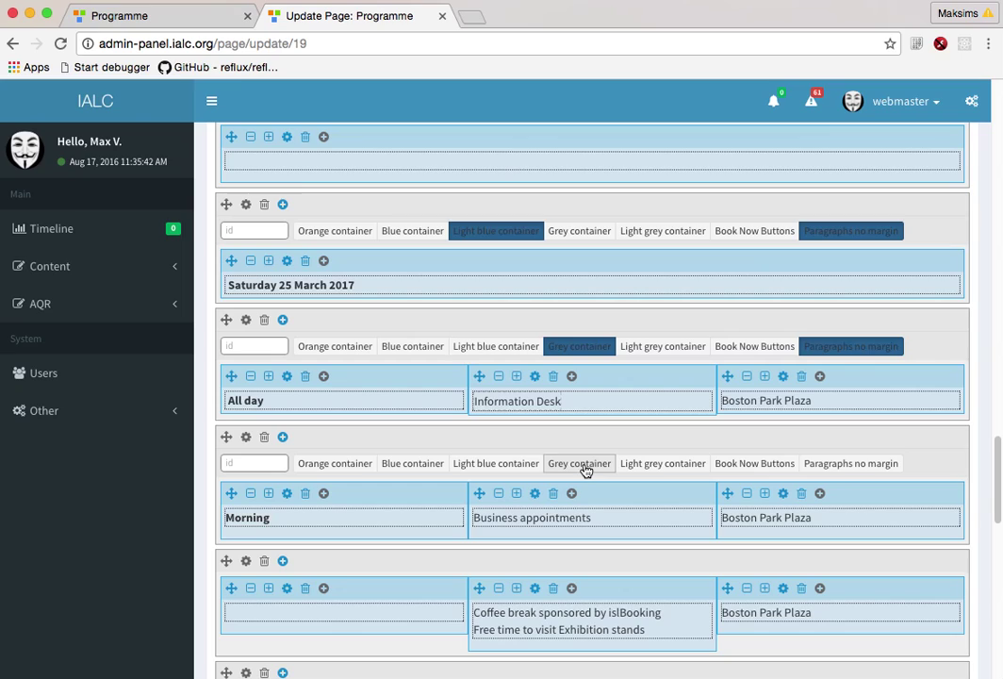
pyautogui.click(648, 467)
pyautogui.click(848, 463)
pyautogui.scroll(-1, 323, 485)
# Apply Light grey container and Paragraphs no margin to the coffee break row and the Business appointments row below Morning
pyautogui.click(246, 525)
pyautogui.scroll(-2, 461, 536)
pyautogui.click(672, 466)
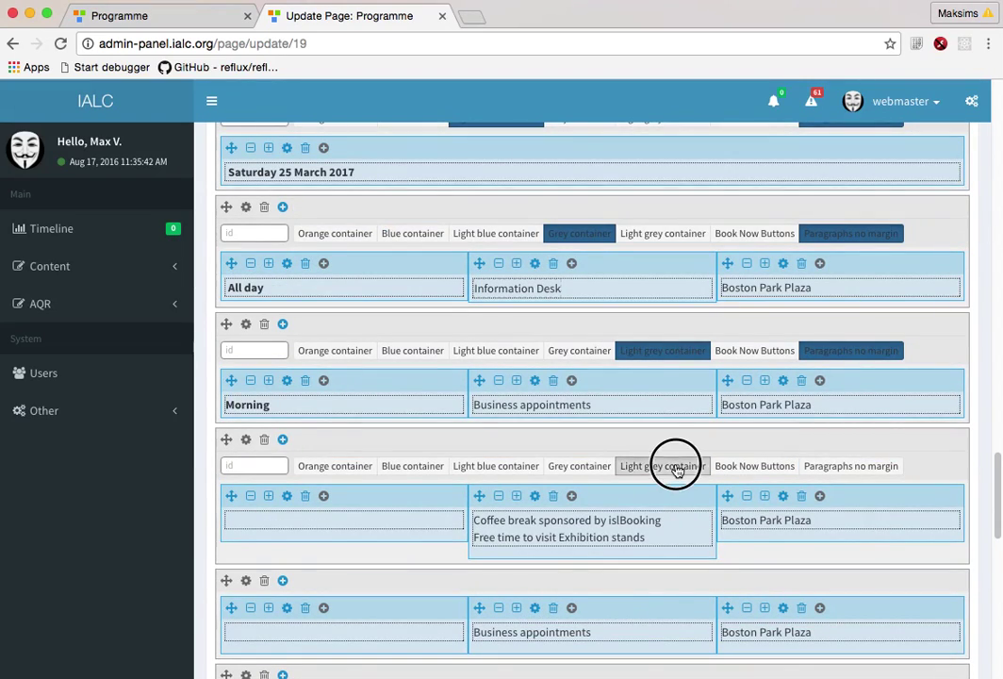
pyautogui.click(801, 466)
pyautogui.scroll(-2, 801, 474)
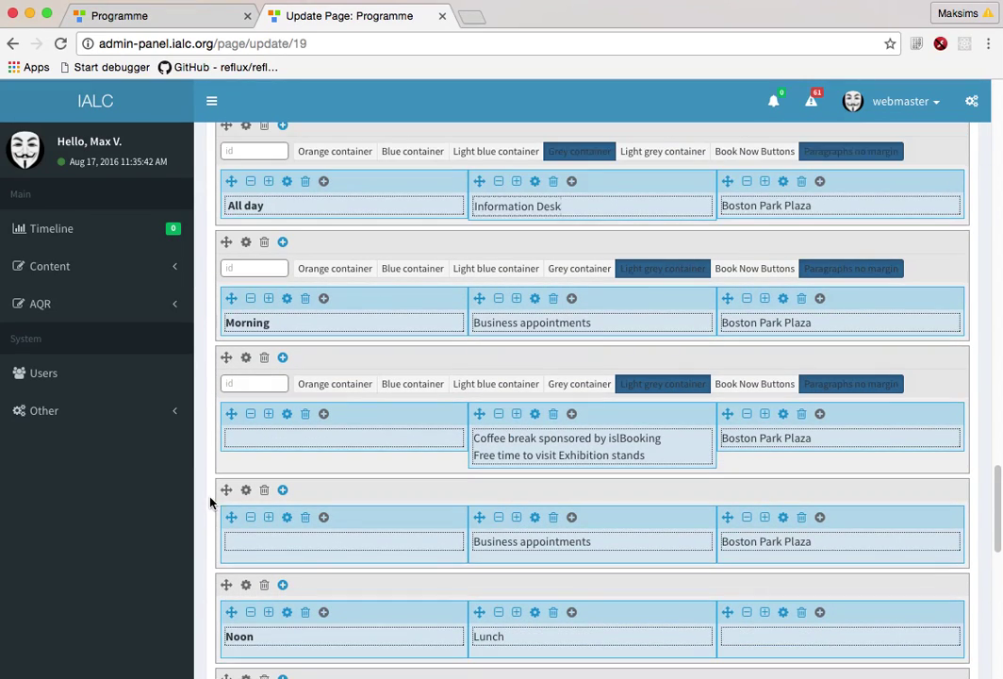
pyautogui.click(246, 493)
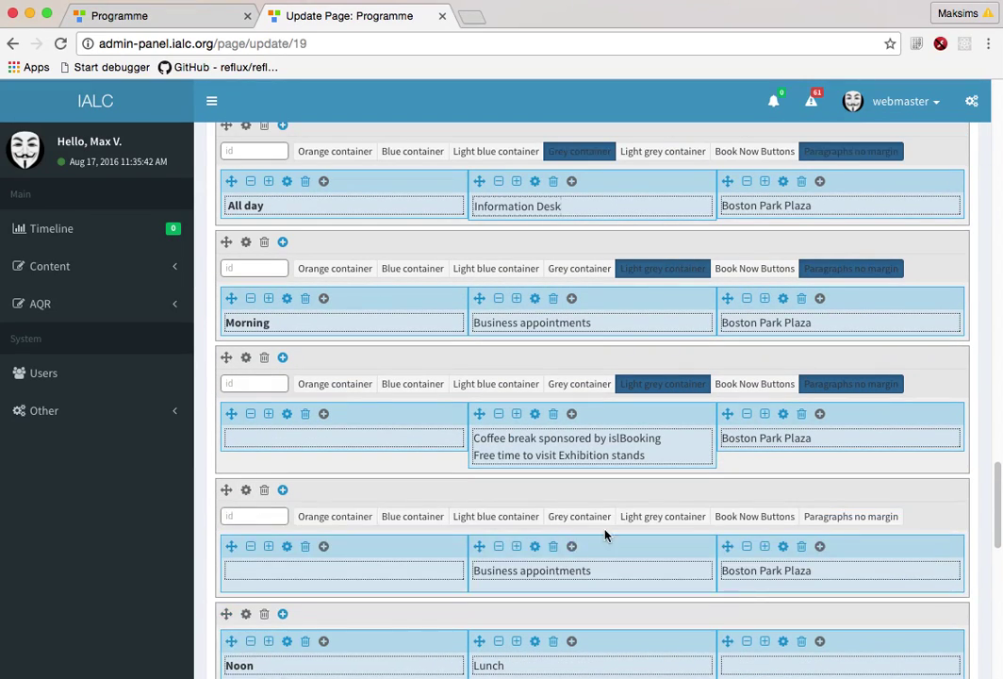
pyautogui.click(660, 517)
pyautogui.click(818, 524)
pyautogui.scroll(-3, 496, 516)
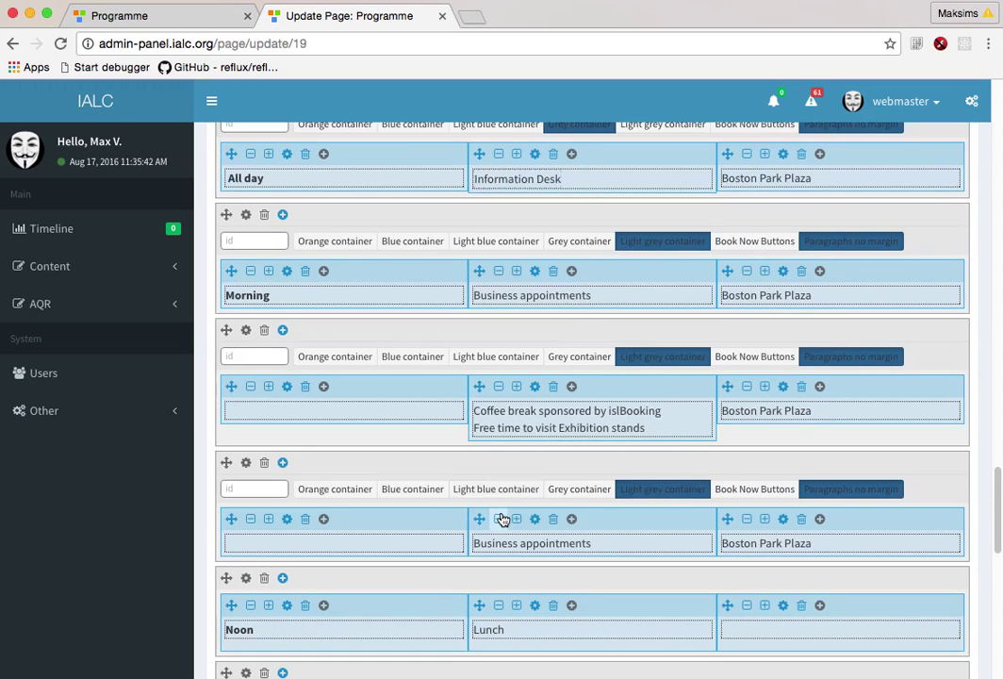
# Apply the Grey container and Paragraphs no margin styles to Saturday's Noon lunch row
pyautogui.click(246, 464)
pyautogui.click(577, 491)
pyautogui.click(806, 498)
pyautogui.scroll(-2, 370, 565)
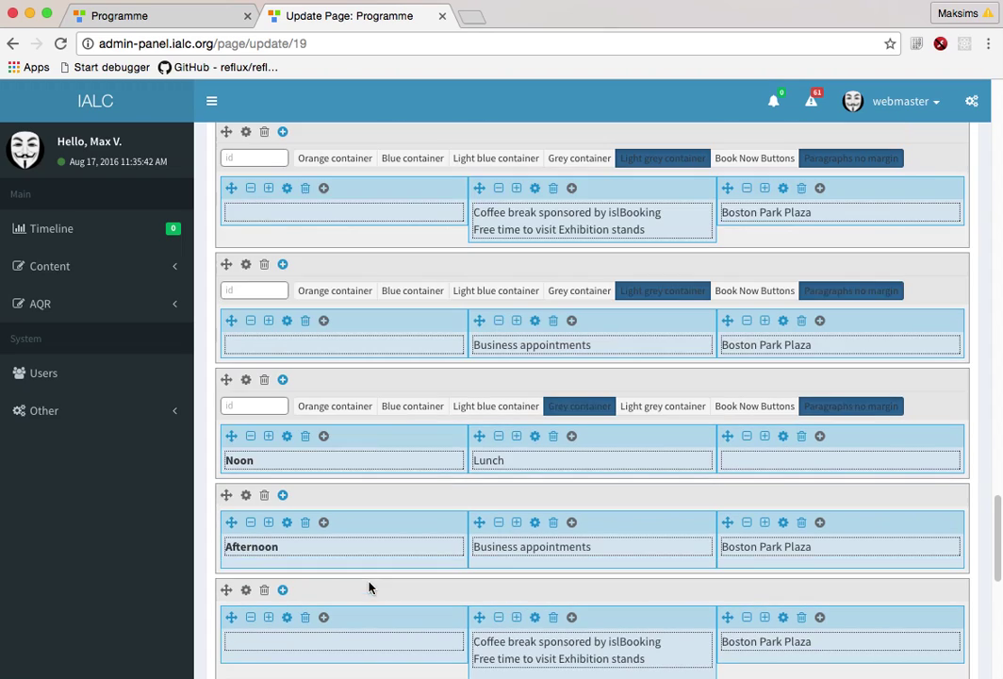
# Apply the Light grey container and Paragraphs no margin styles to Saturday's Afternoon row
pyautogui.click(245, 499)
pyautogui.click(655, 521)
pyautogui.click(843, 523)
pyautogui.scroll(-3, 381, 562)
# Apply Light grey container and Paragraphs no margin to the coffee break row and the Business appointments row below Afternoon
pyautogui.click(246, 499)
pyautogui.click(663, 523)
pyautogui.click(849, 523)
pyautogui.scroll(-3, 578, 553)
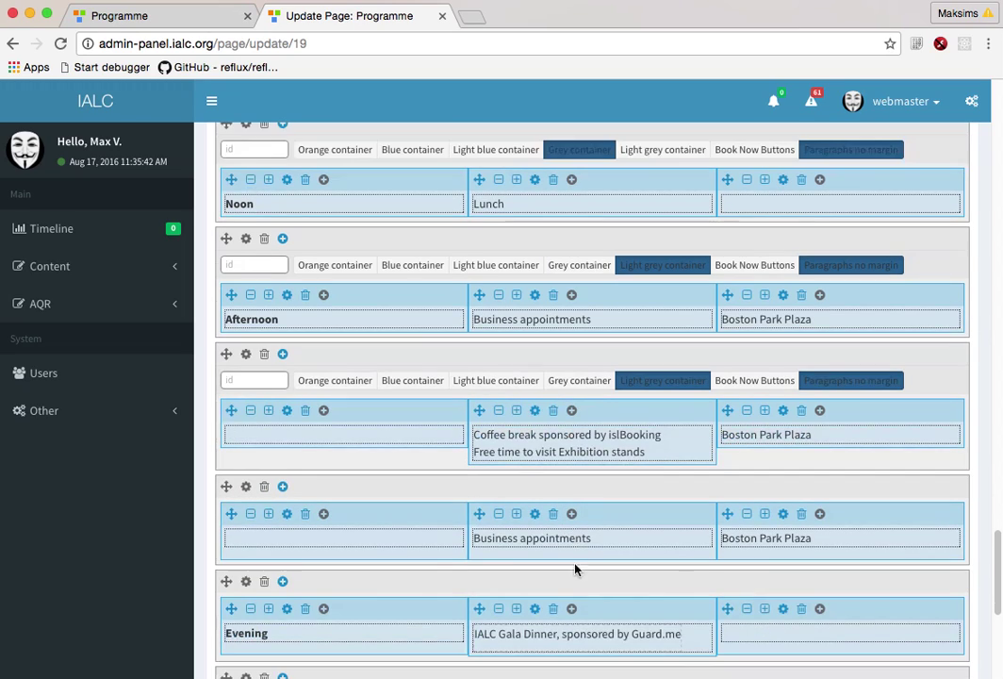
pyautogui.click(245, 487)
pyautogui.click(641, 514)
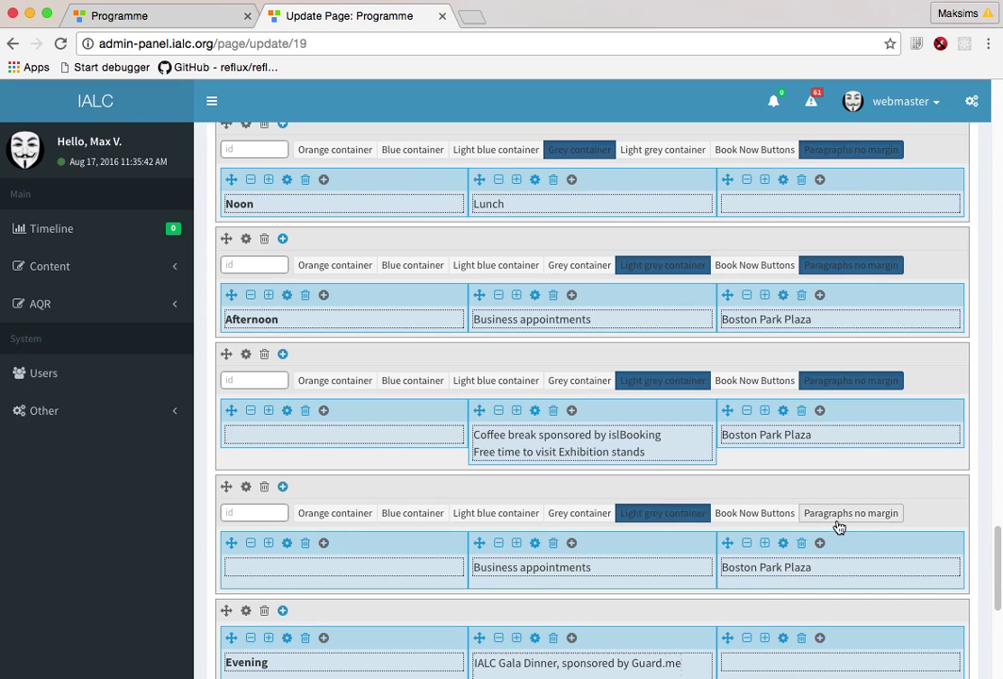
pyautogui.click(842, 516)
pyautogui.scroll(-3, 575, 528)
# Apply the Grey container and Paragraphs no margin styles to the Evening row with the IALC Gala Dinner
pyautogui.click(246, 482)
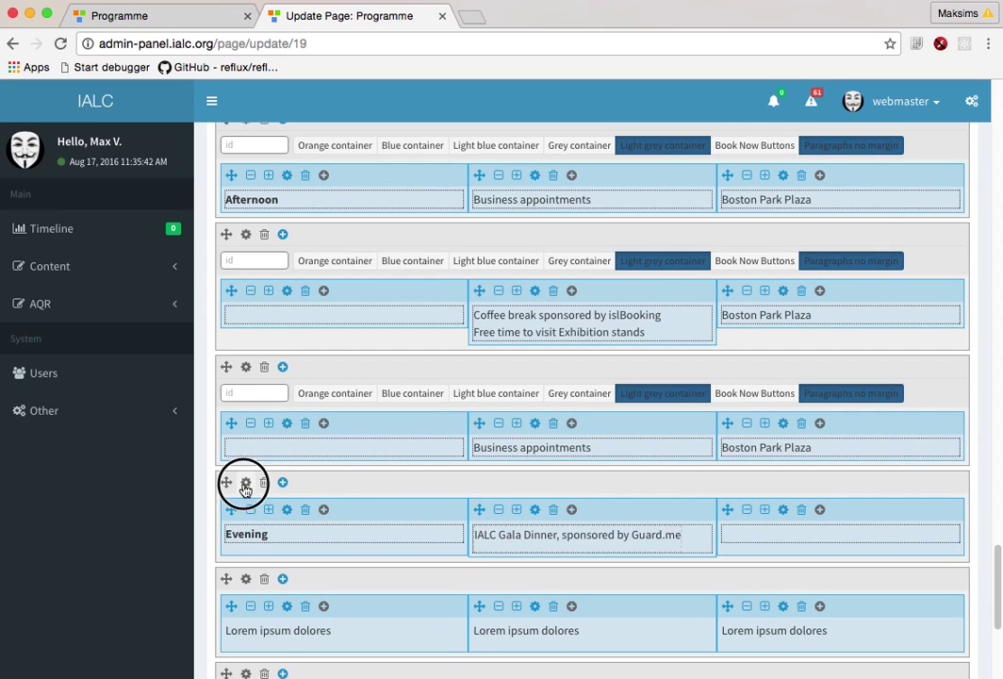
pyautogui.click(583, 510)
pyautogui.click(826, 510)
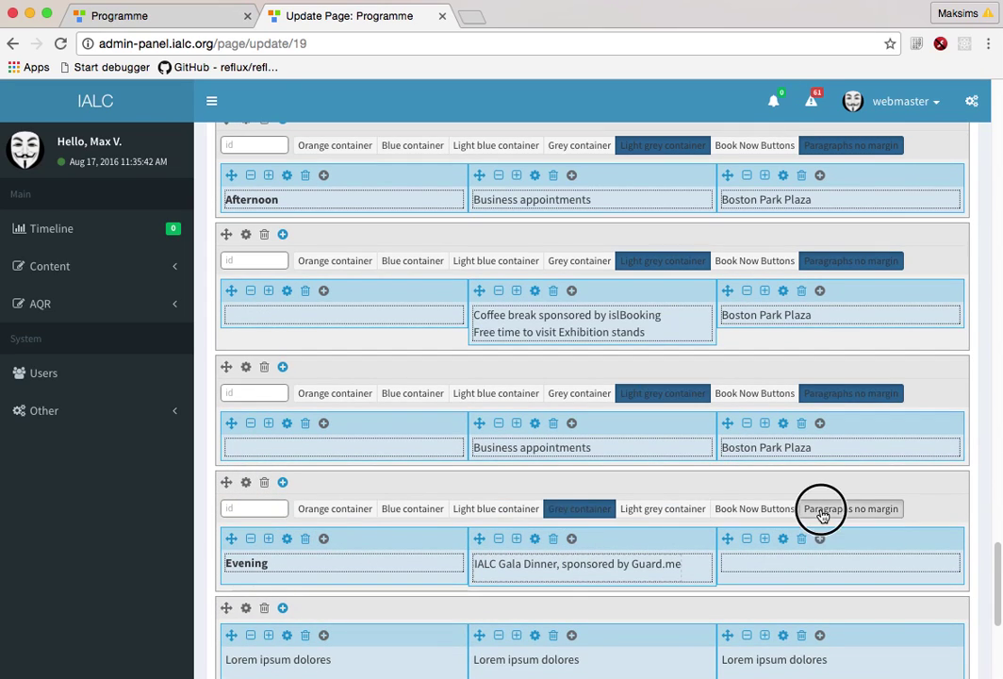
pyautogui.scroll(-5, 358, 618)
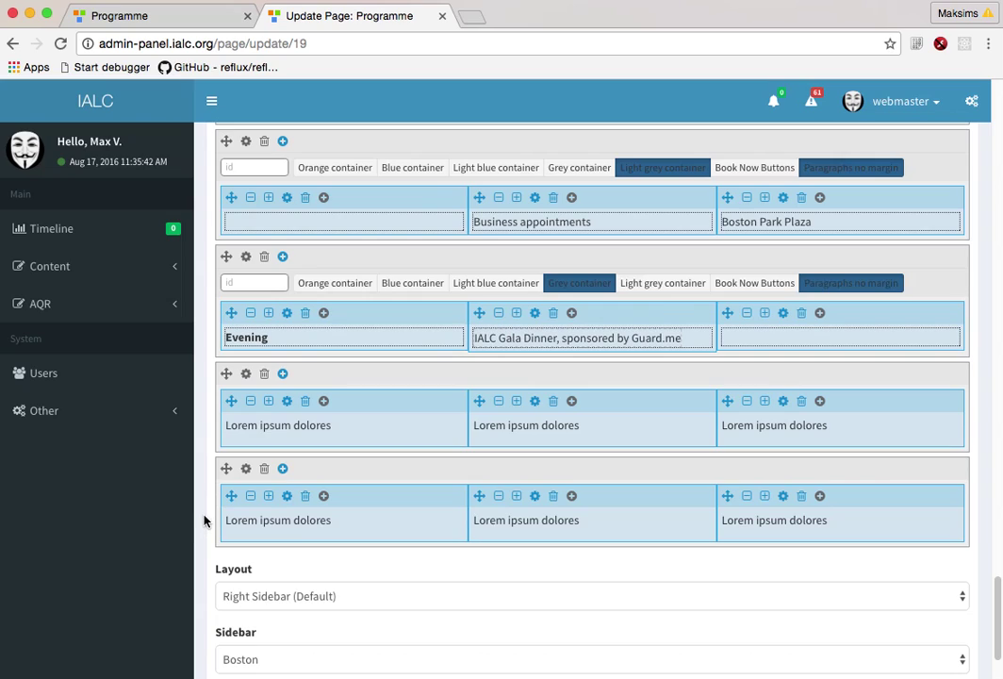
# Save the updated Programme page with its filled and styled Saturday schedule
pyautogui.scroll(-3, 203, 520)
pyautogui.click(240, 612)
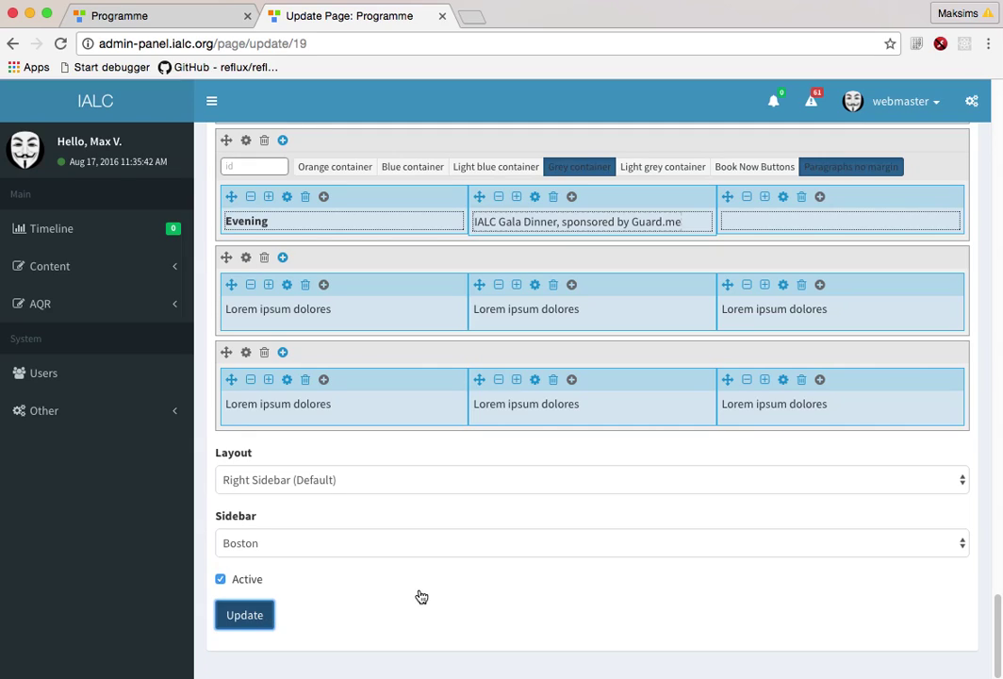
pyautogui.click(251, 618)
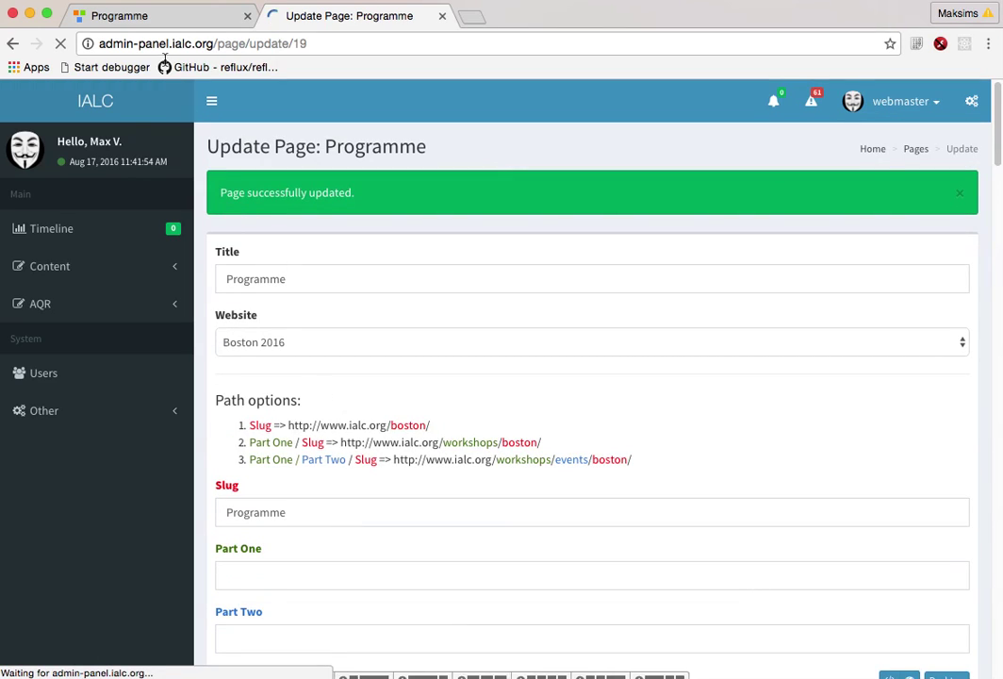
# Reload the public Boston Programme page and examine its Saturday 25 March 2017 schedule
pyautogui.click(144, 19)
pyautogui.click(59, 45)
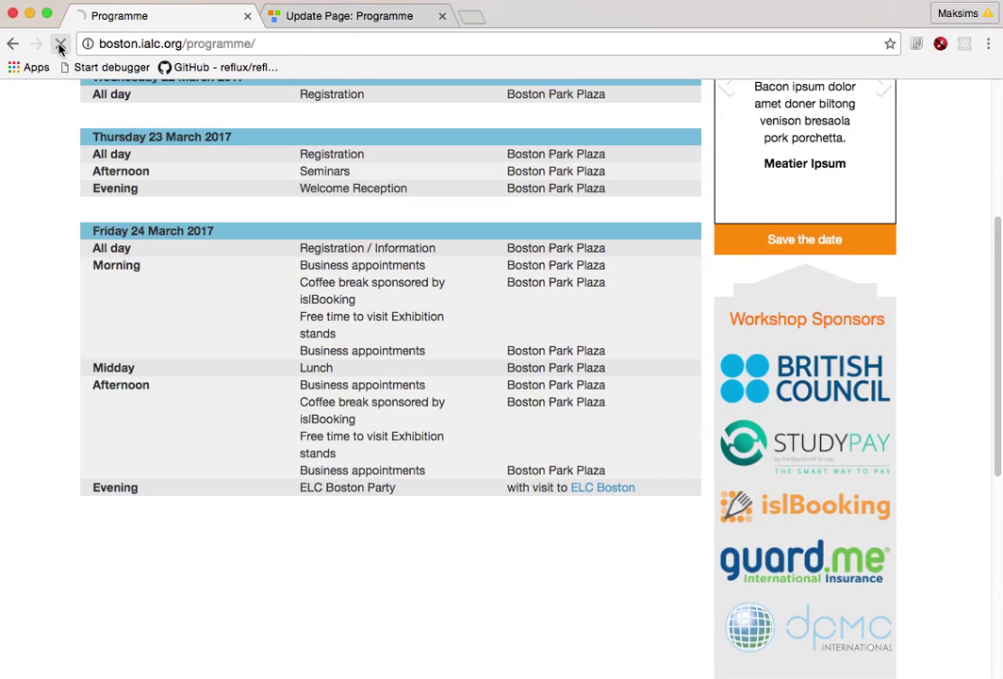
pyautogui.scroll(-3, 68, 241)
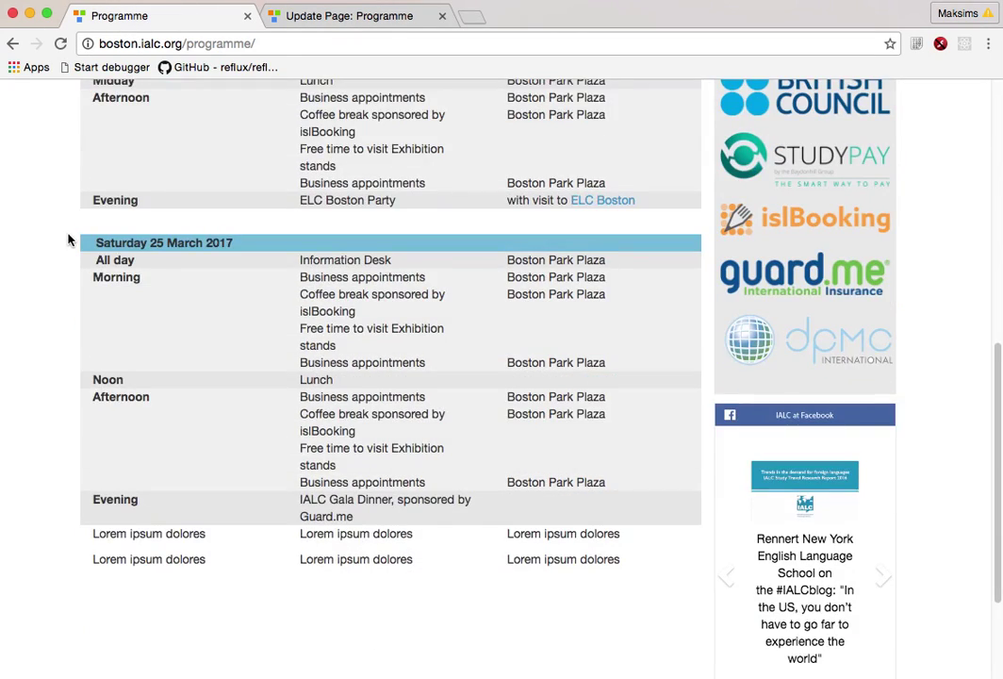